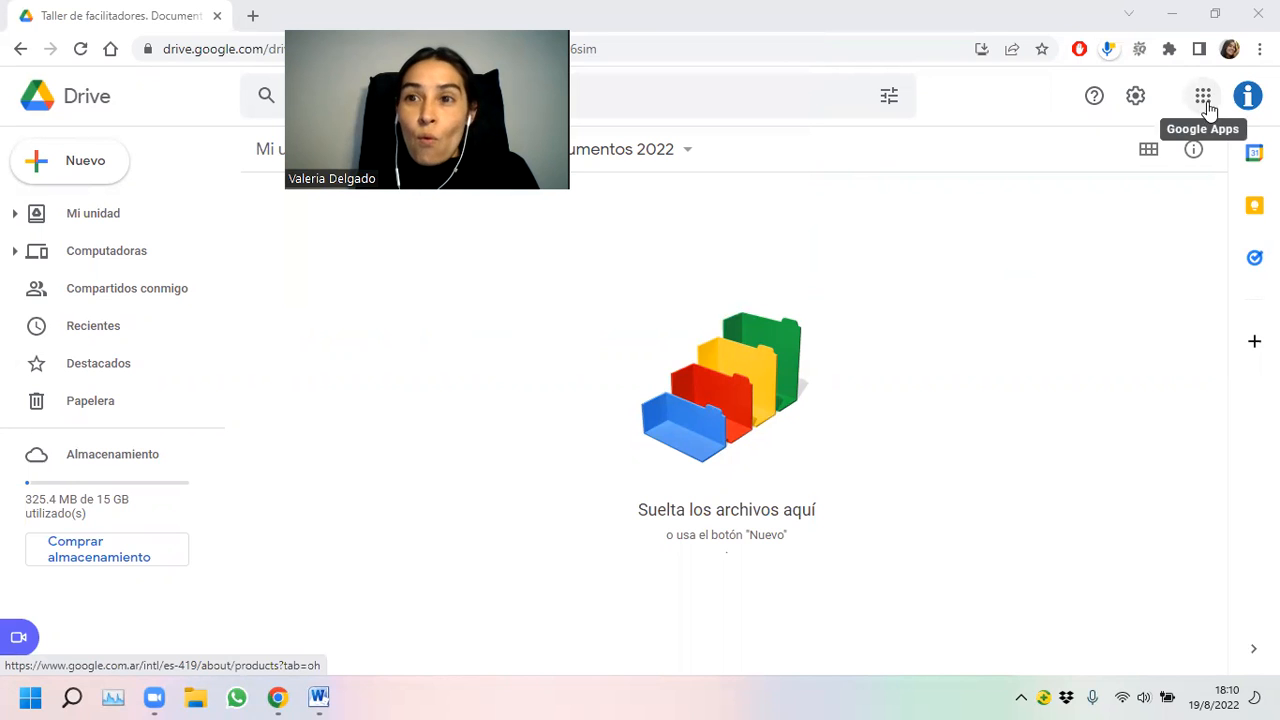
{"action": "left_click", "coordinate": [1203, 97]}
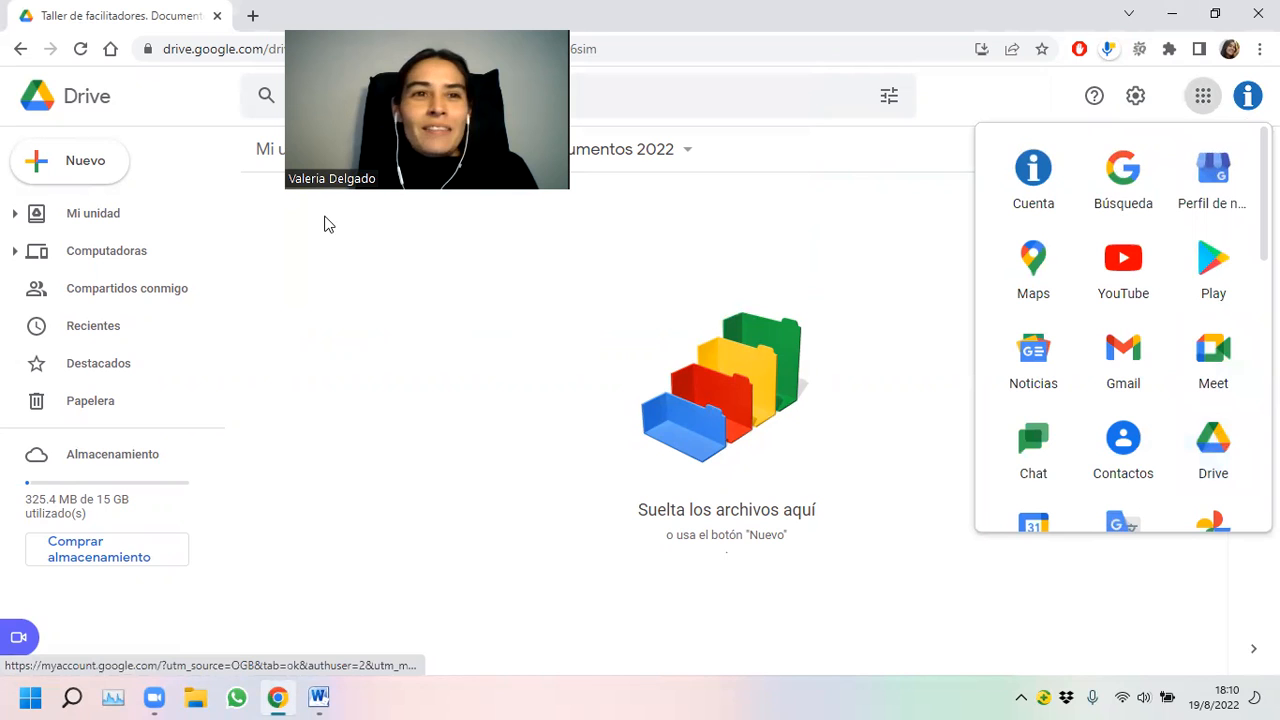
{"action": "left_click", "coordinate": [591, 146]}
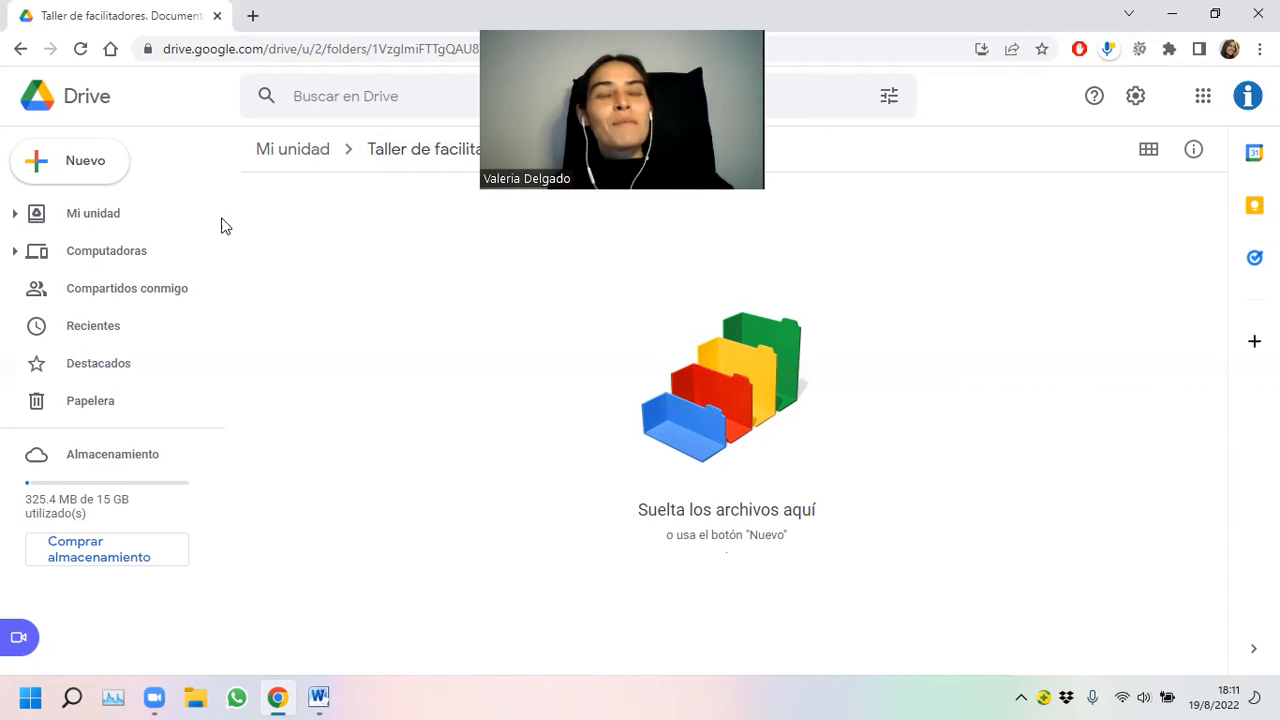
- Create a blank Google Docs document in the current Drive folder
{"action": "left_click", "coordinate": [117, 187]}
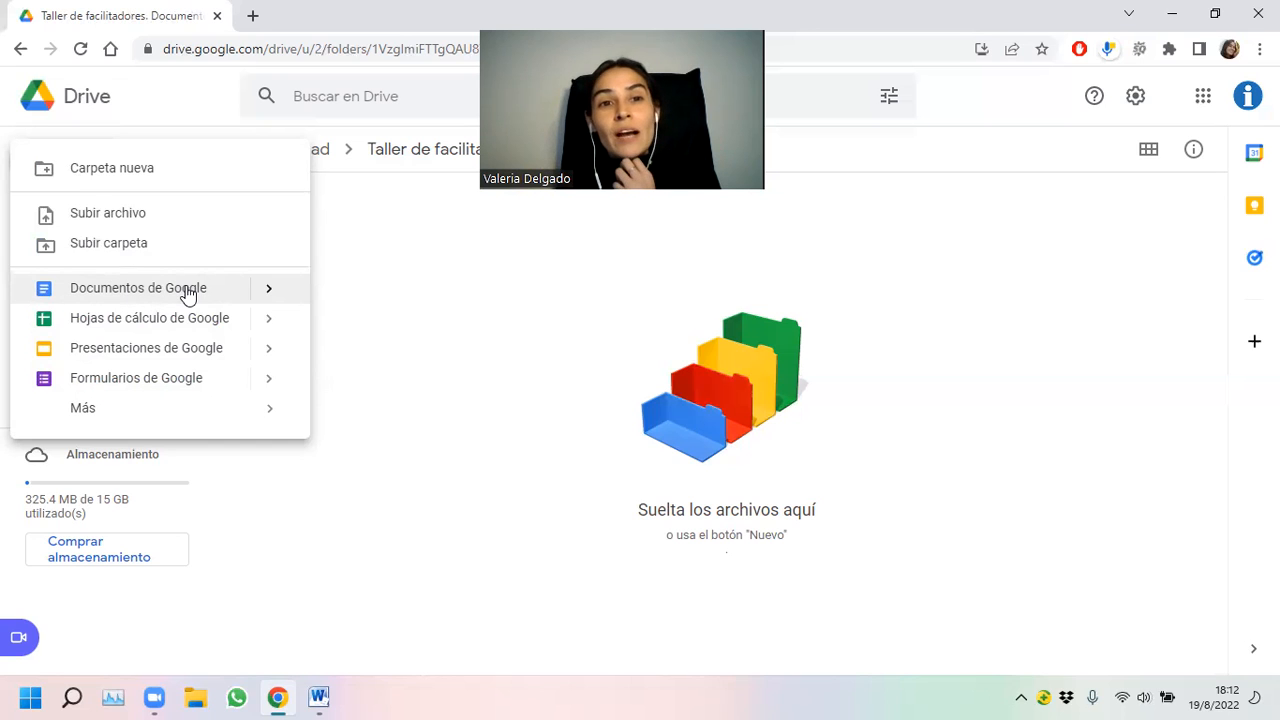
{"action": "left_click", "coordinate": [255, 295]}
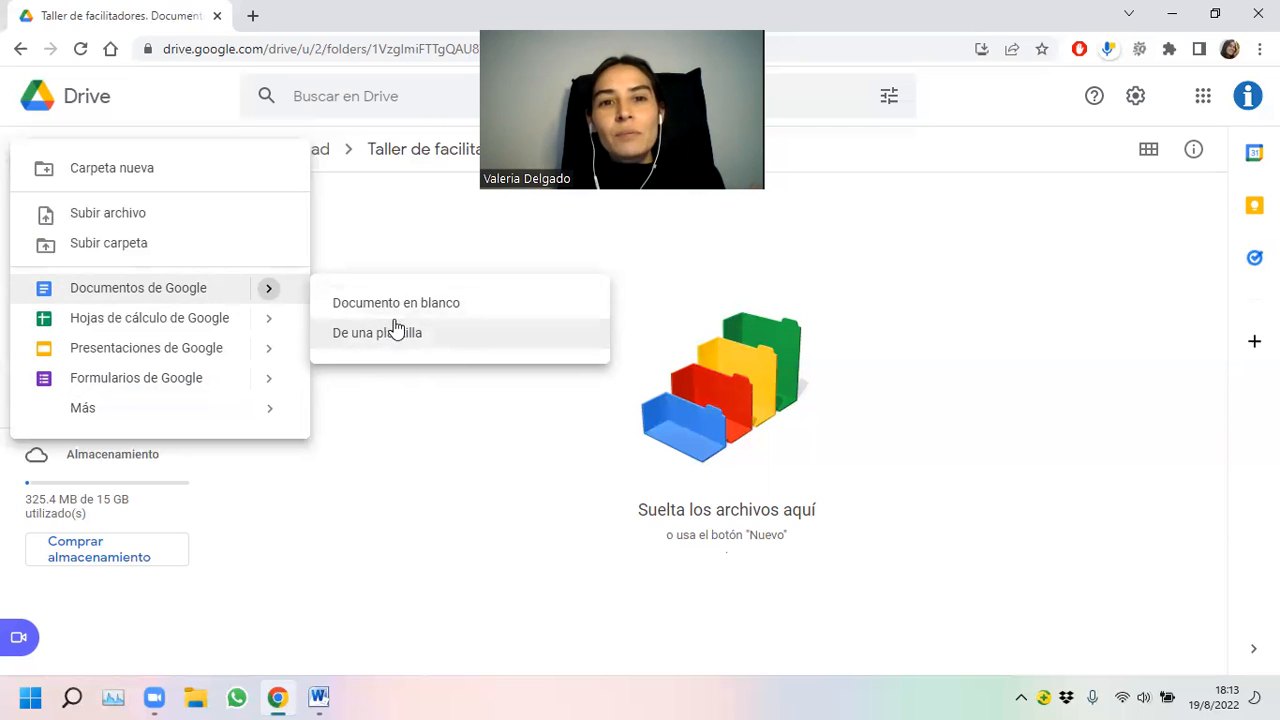
{"action": "mouse_move", "coordinate": [271, 325]}
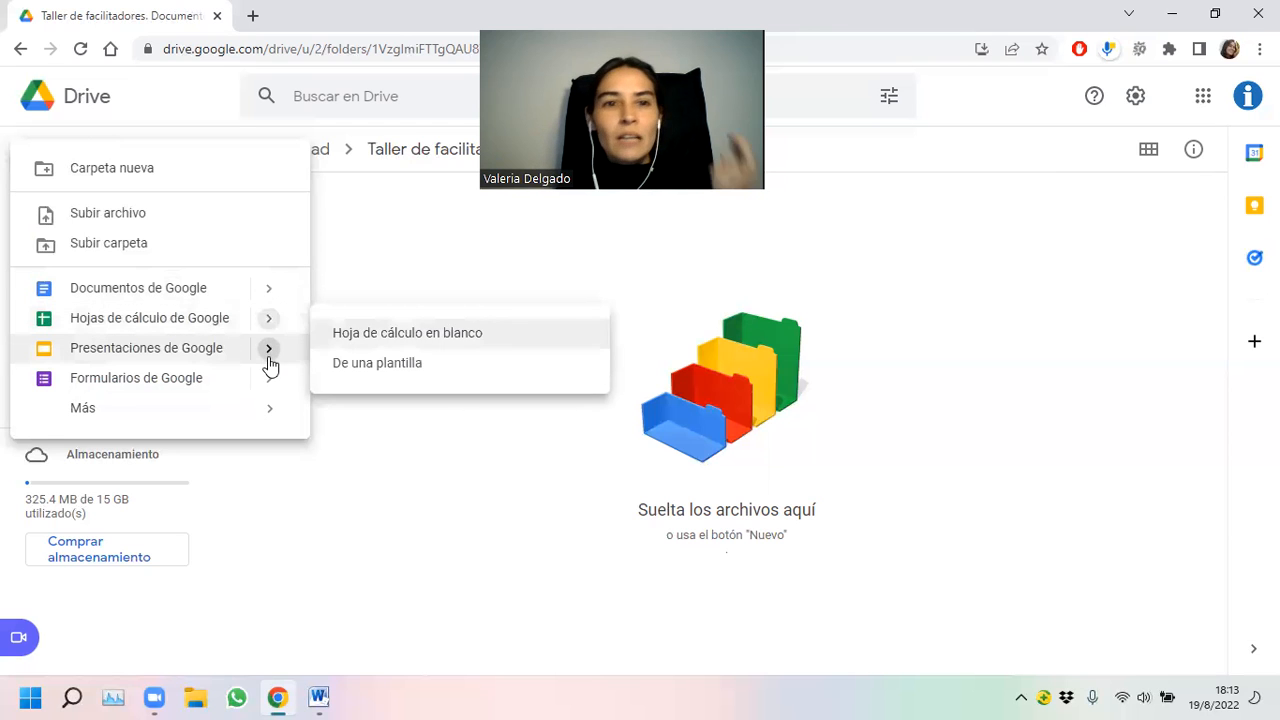
{"action": "mouse_move", "coordinate": [270, 366]}
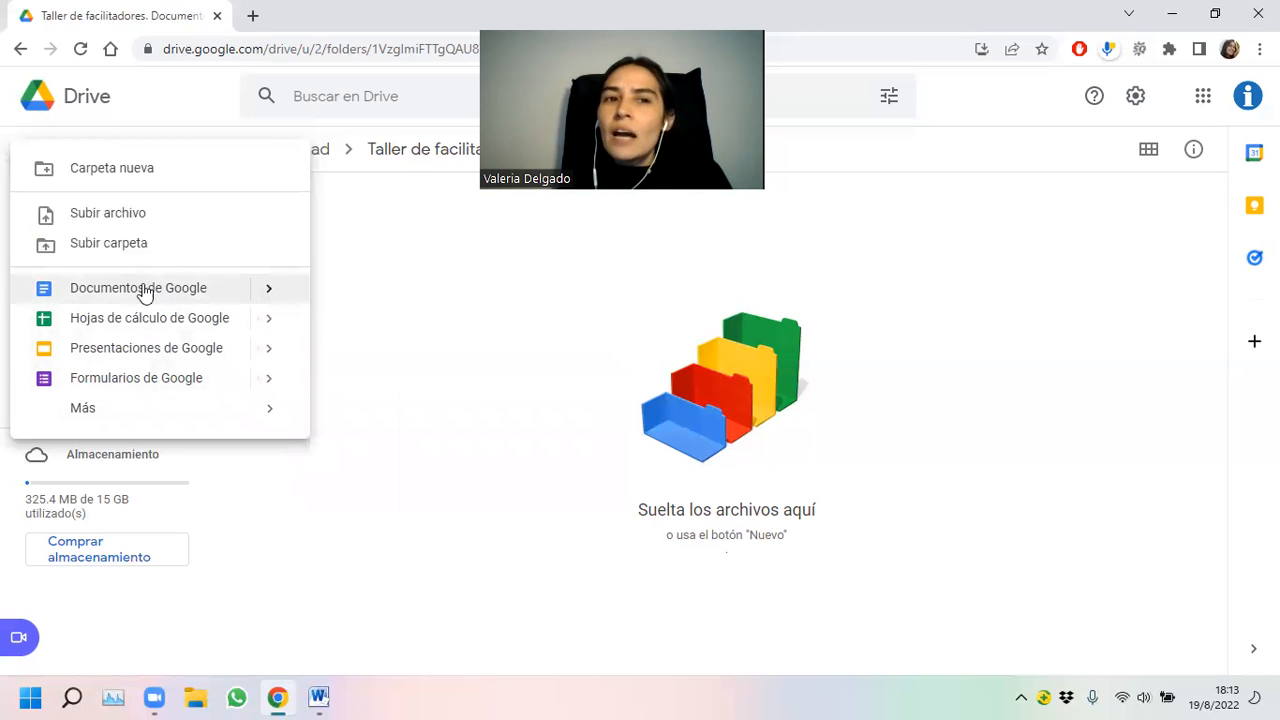
{"action": "mouse_move", "coordinate": [266, 289]}
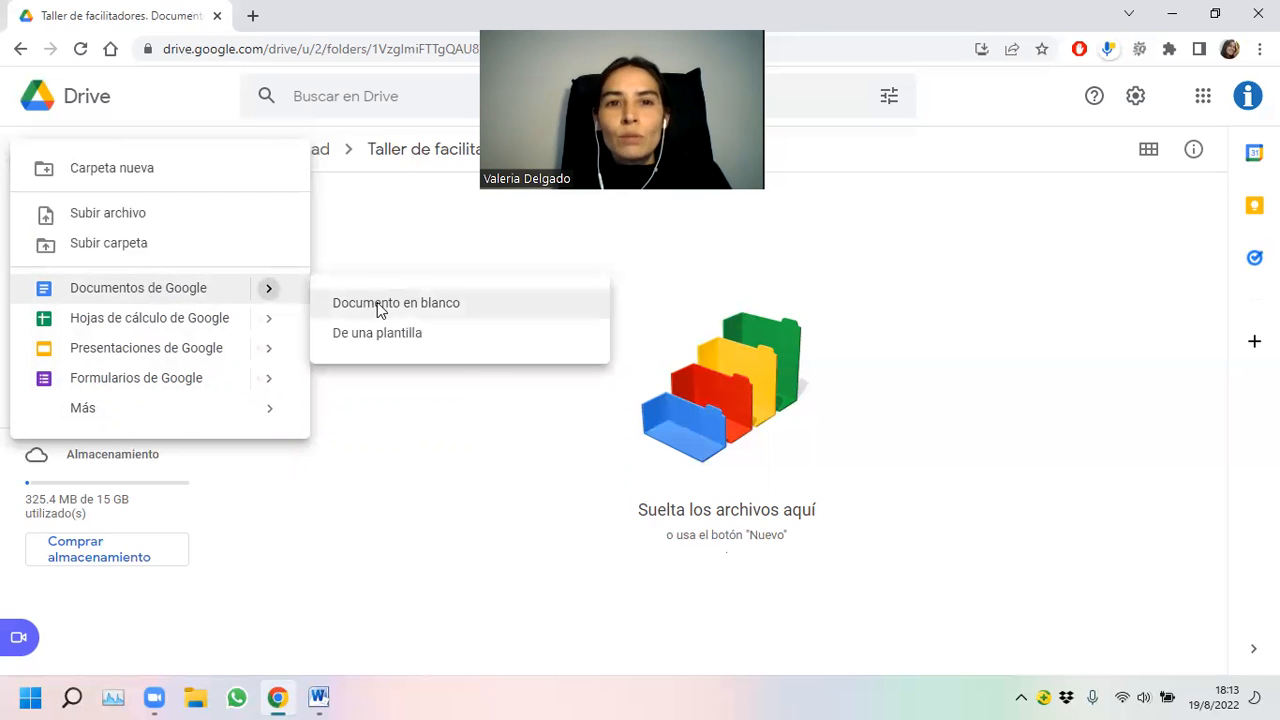
{"action": "left_click", "coordinate": [380, 310]}
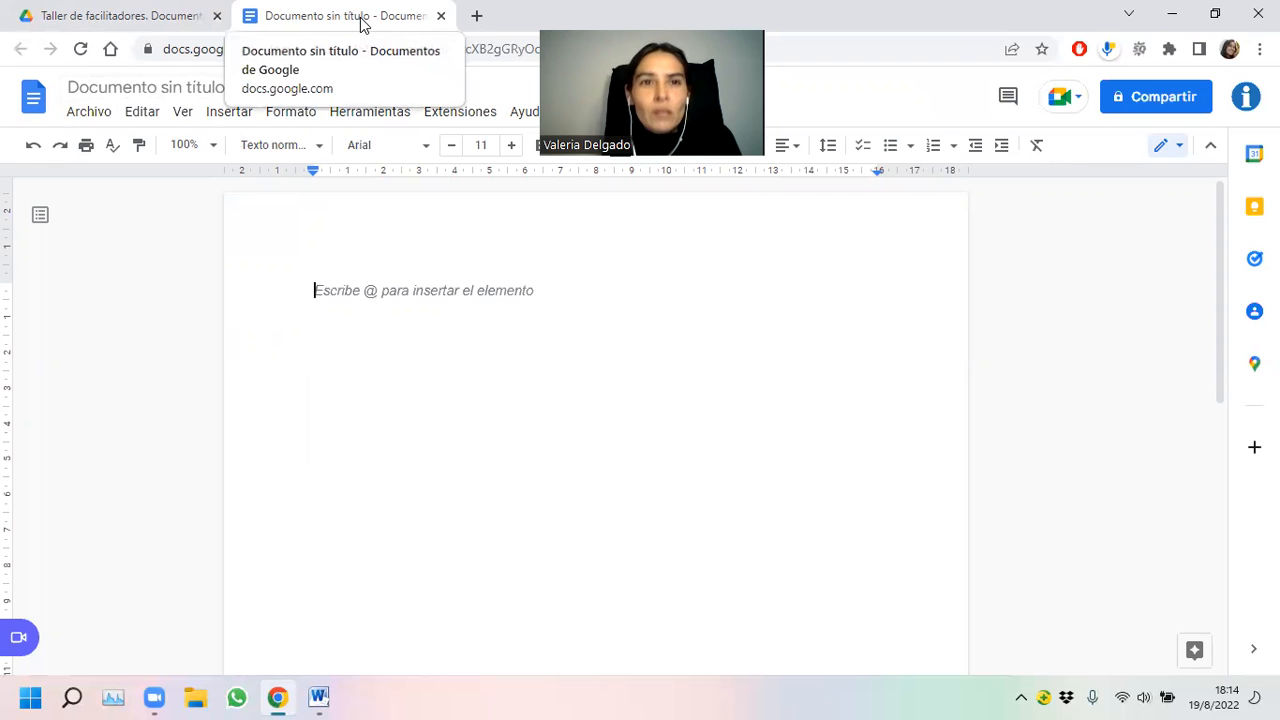
- Rename the untitled document as "Presentación de" followed by the presenter's name
{"action": "left_click", "coordinate": [82, 88]}
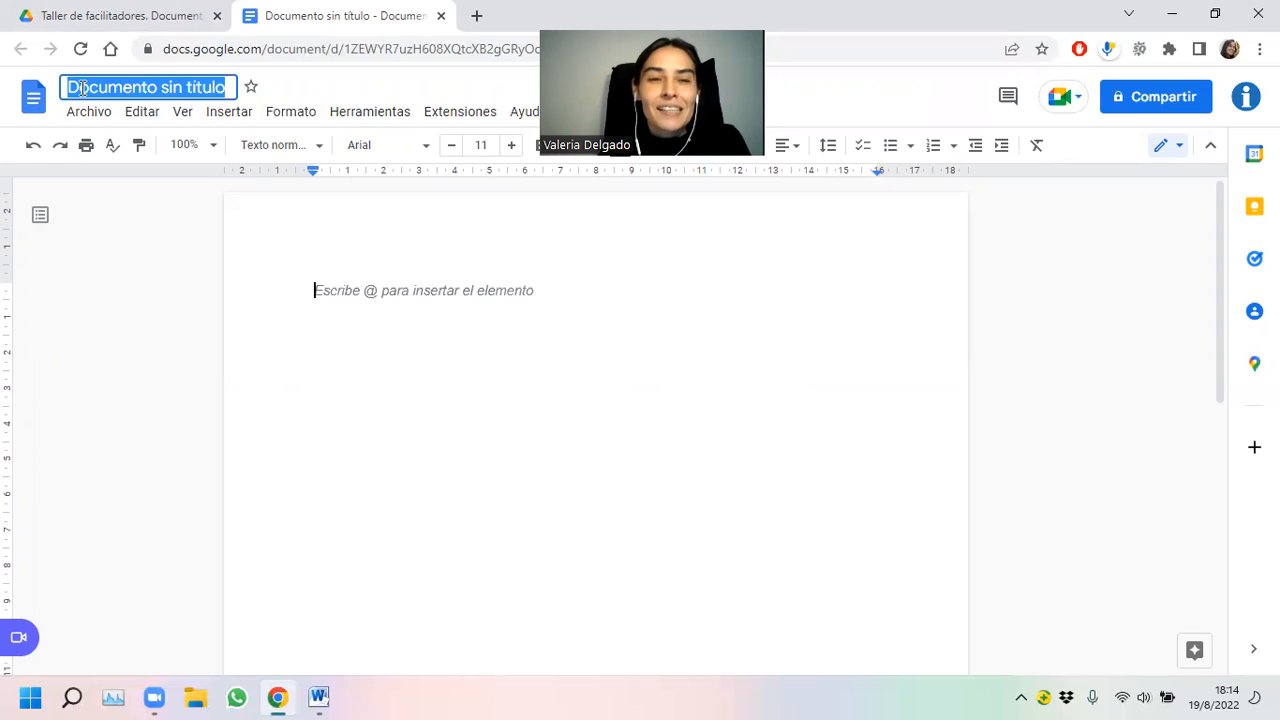
{"action": "type", "text": "Presenta"}
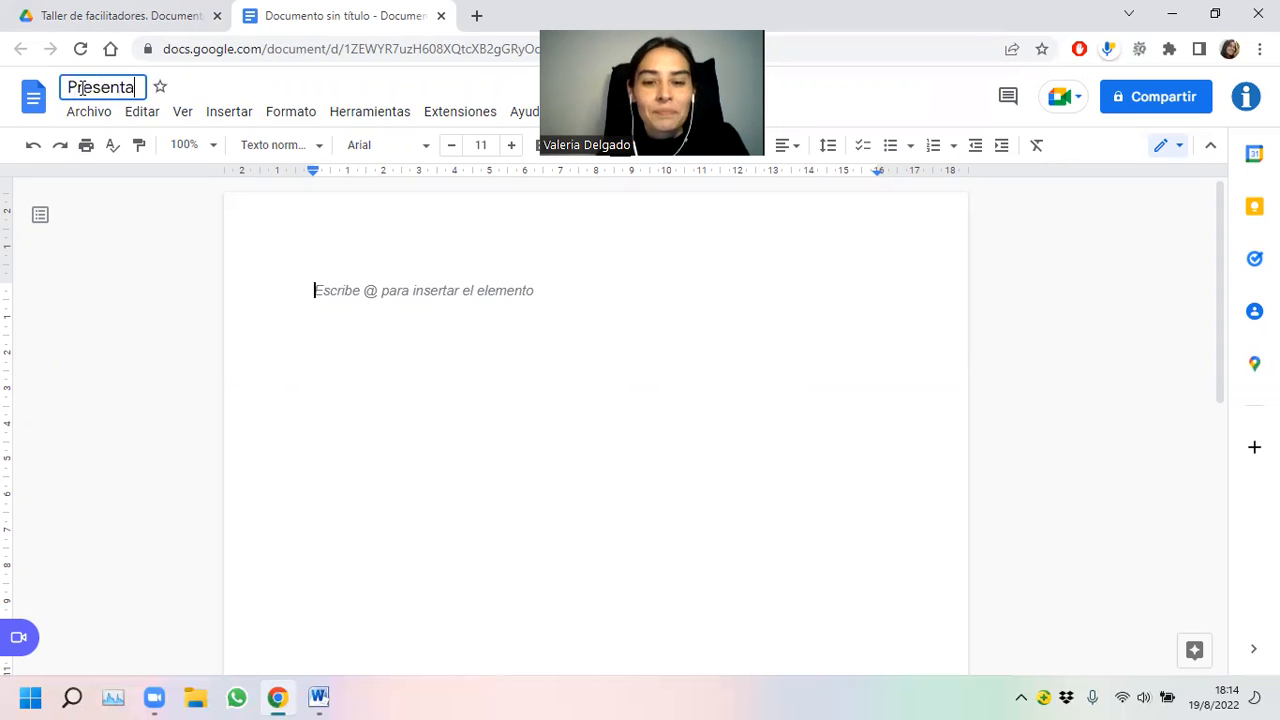
{"action": "type", "text": "ción de Val"}
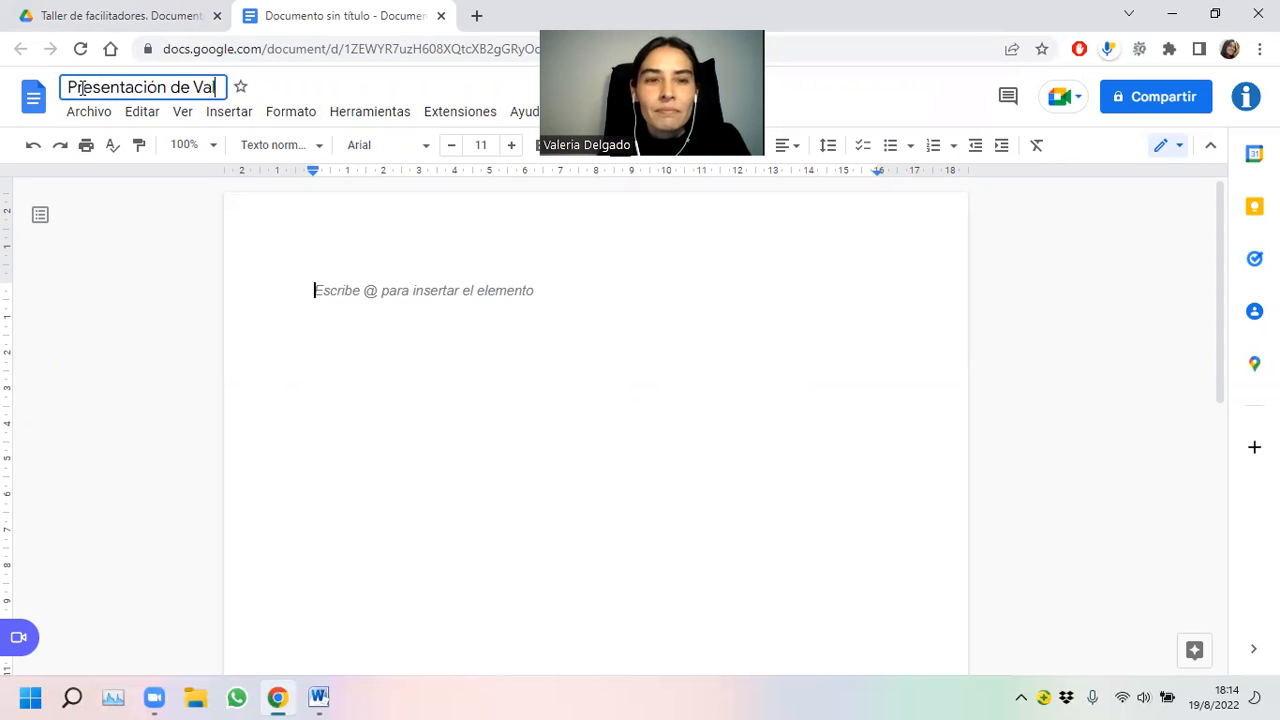
{"action": "type", "text": "e esp"}
{"action": "key", "text": "BackSpace"}
{"action": "key", "text": "BackSpace"}
{"action": "key", "text": "BackSpace"}
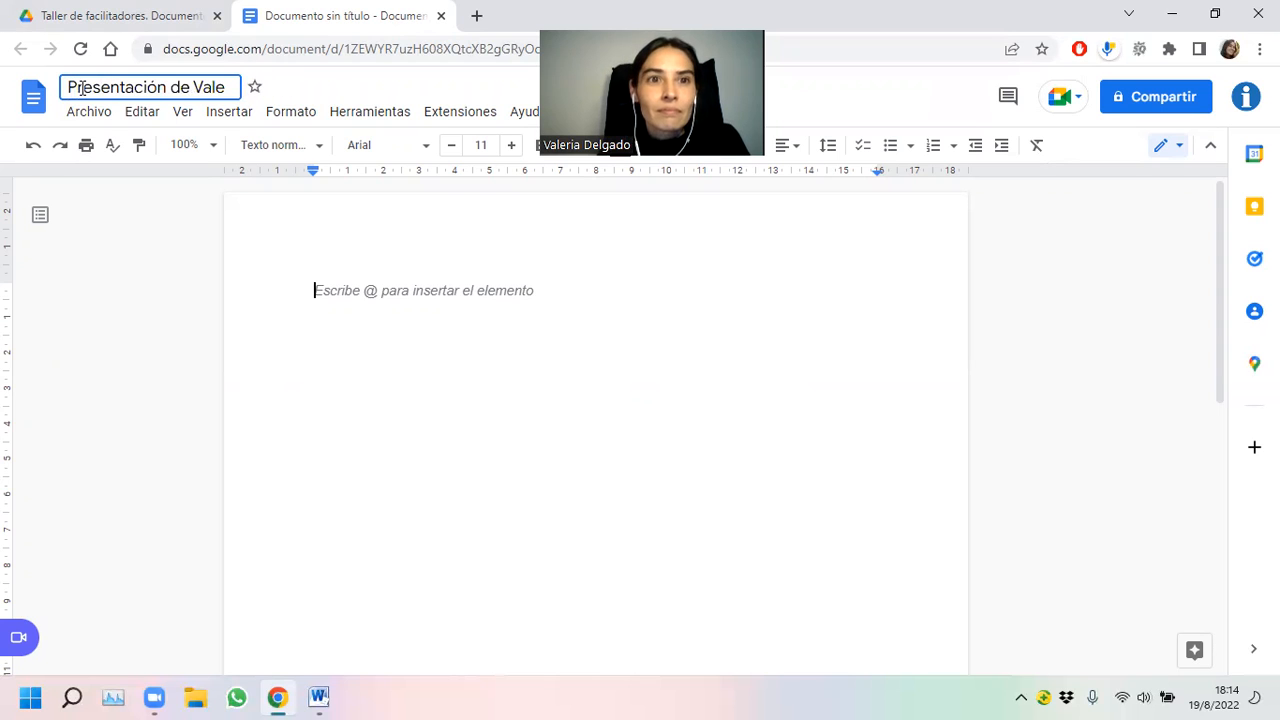
{"action": "type", "text": "Delgado"}
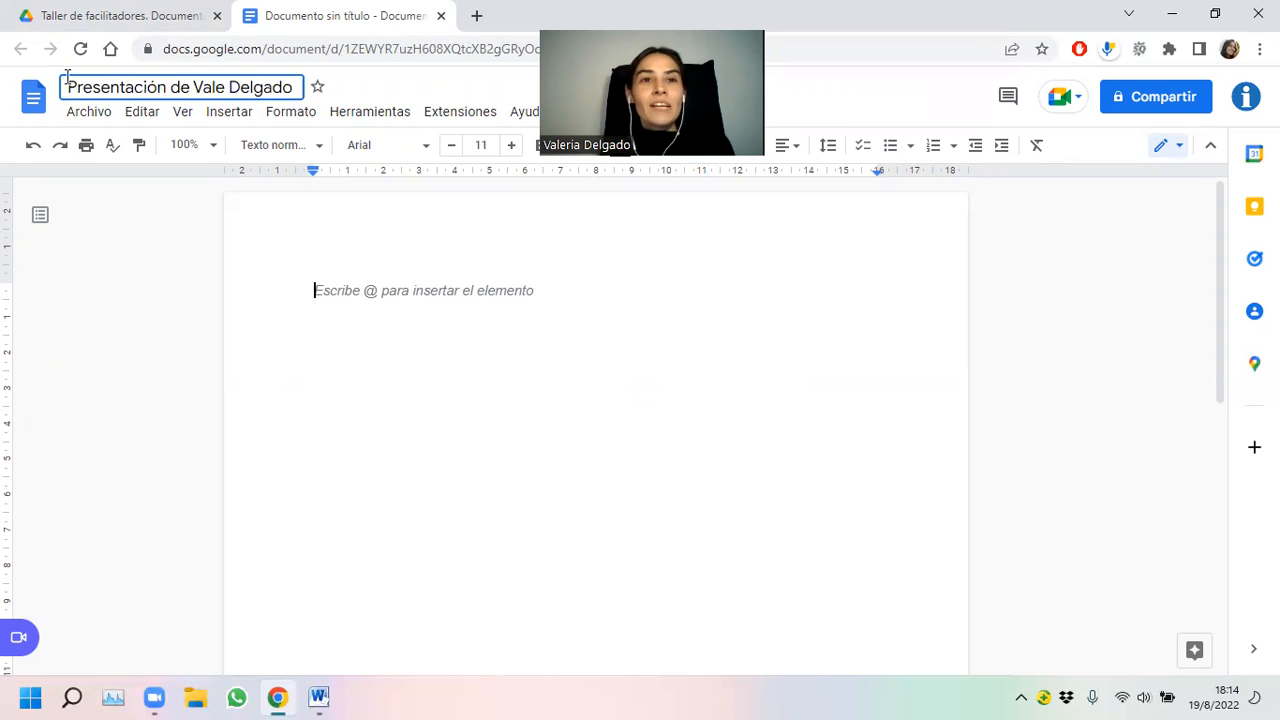
{"action": "left_click", "coordinate": [671, 440]}
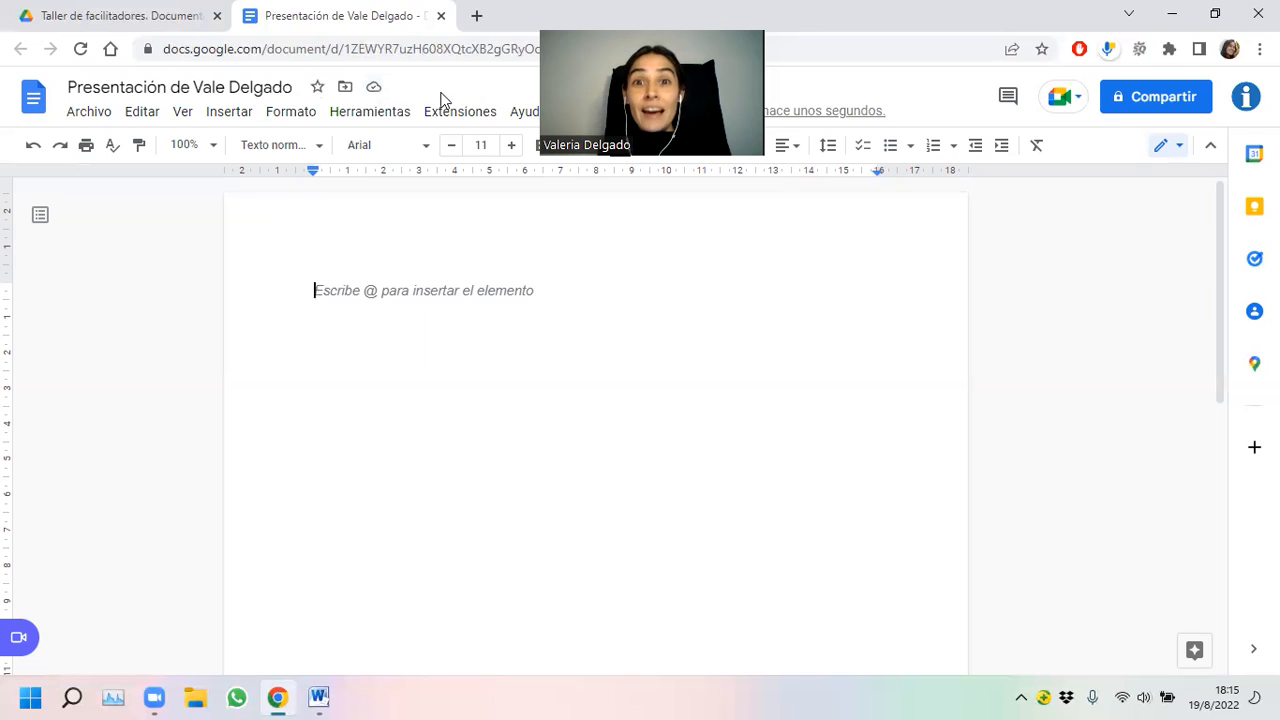
{"action": "left_click", "coordinate": [375, 92]}
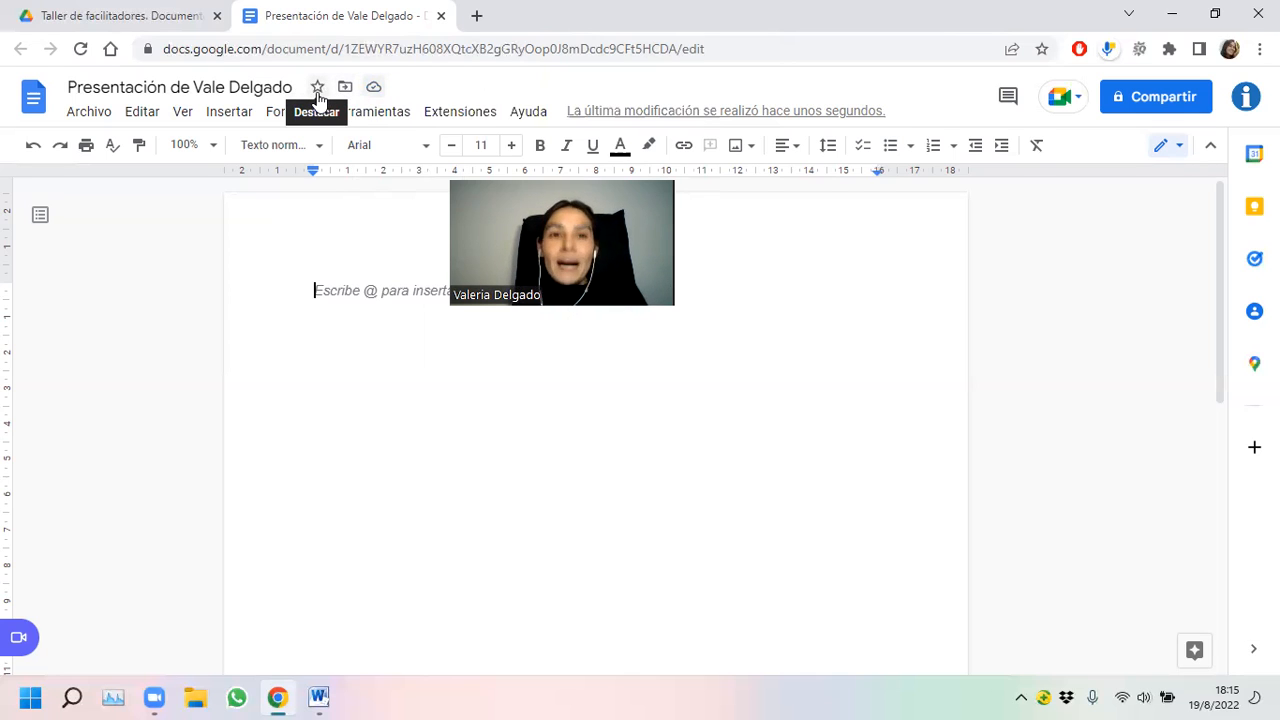
{"action": "left_click", "coordinate": [317, 92]}
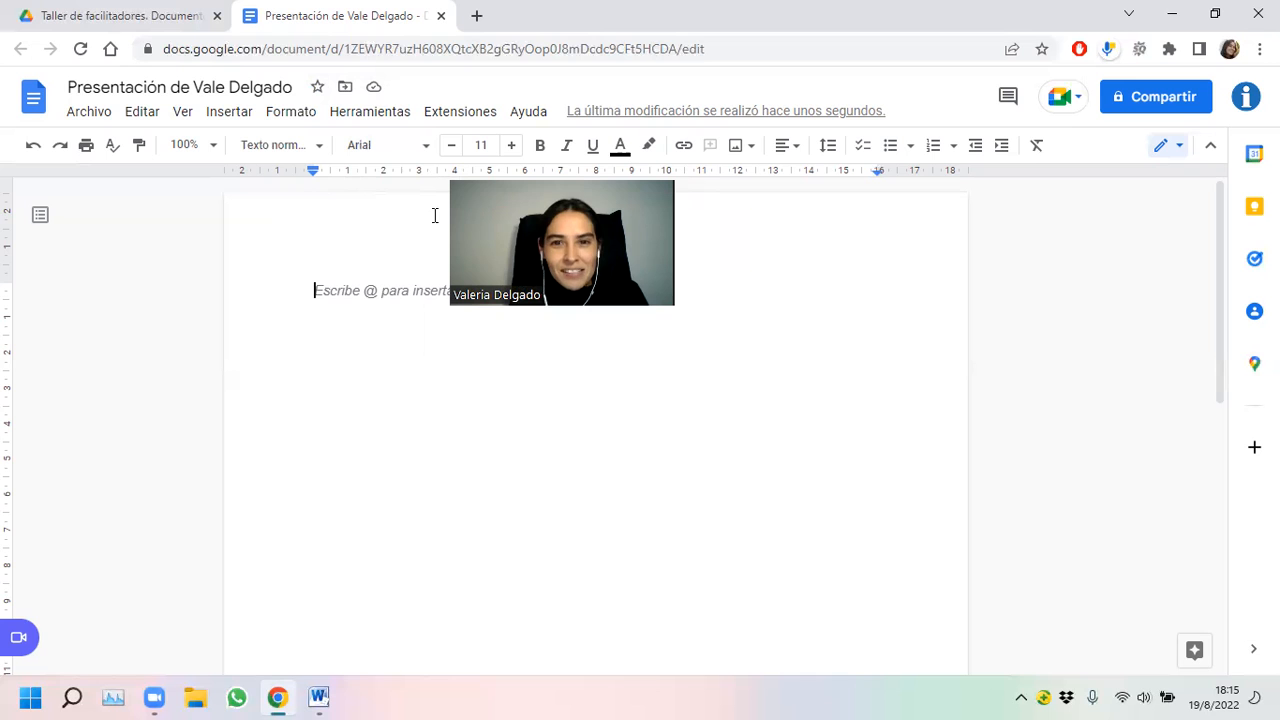
{"action": "left_click_drag", "start_coordinate": [674, 305], "coordinate": [757, 408]}
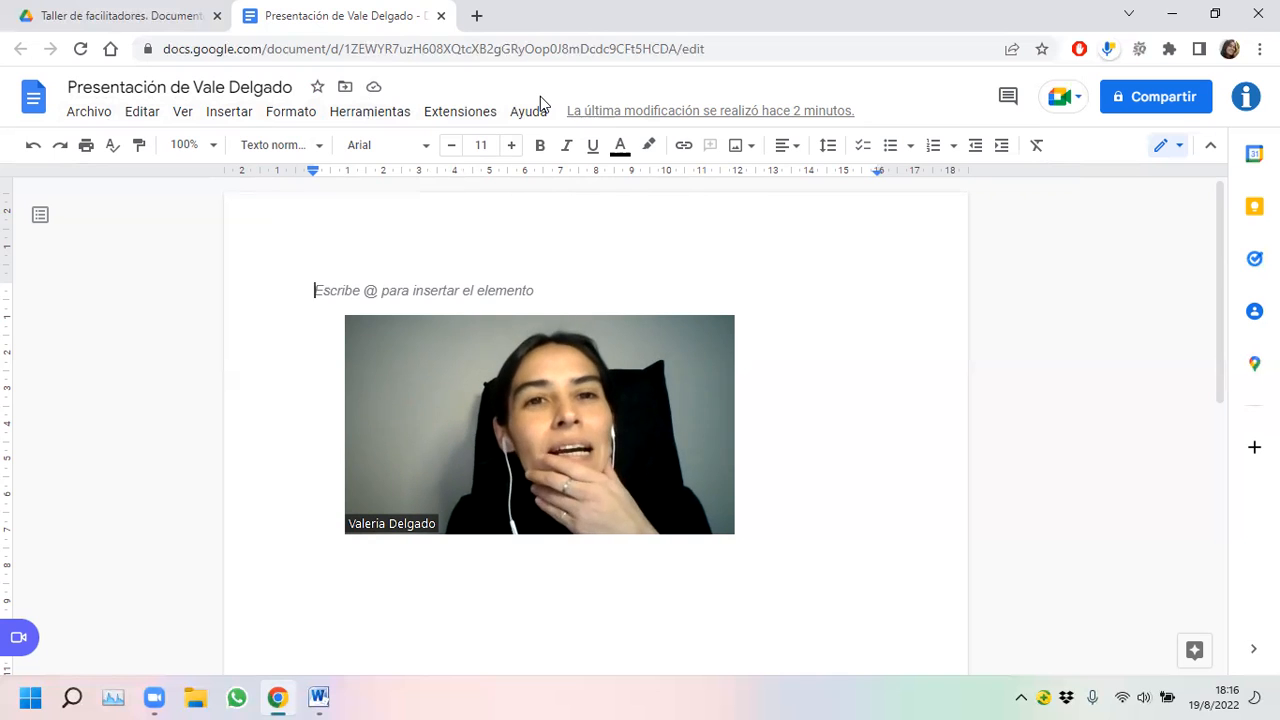
- Examine the document's file, editing and view commands, including sharing, e-mail and download options and the Edición, Sugerencias and Visualización modes
{"action": "left_click", "coordinate": [90, 112]}
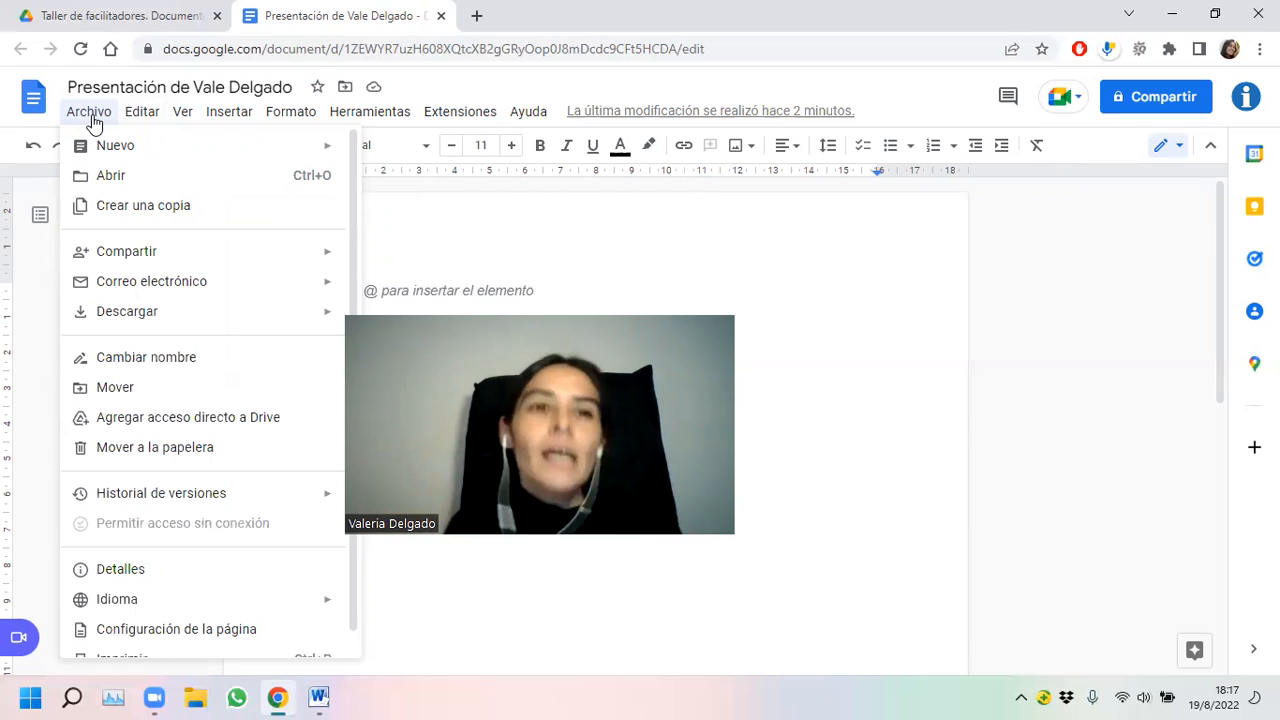
{"action": "mouse_move", "coordinate": [104, 145]}
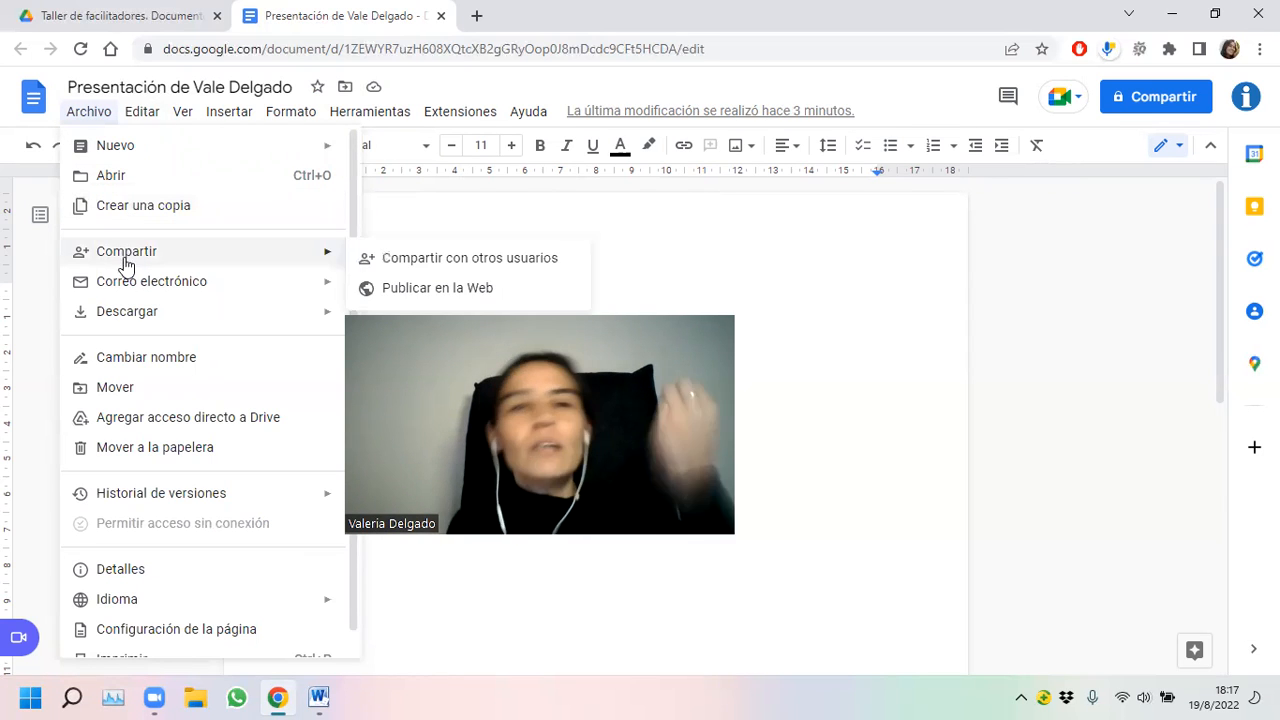
{"action": "mouse_move", "coordinate": [128, 280]}
{"action": "mouse_move", "coordinate": [128, 320]}
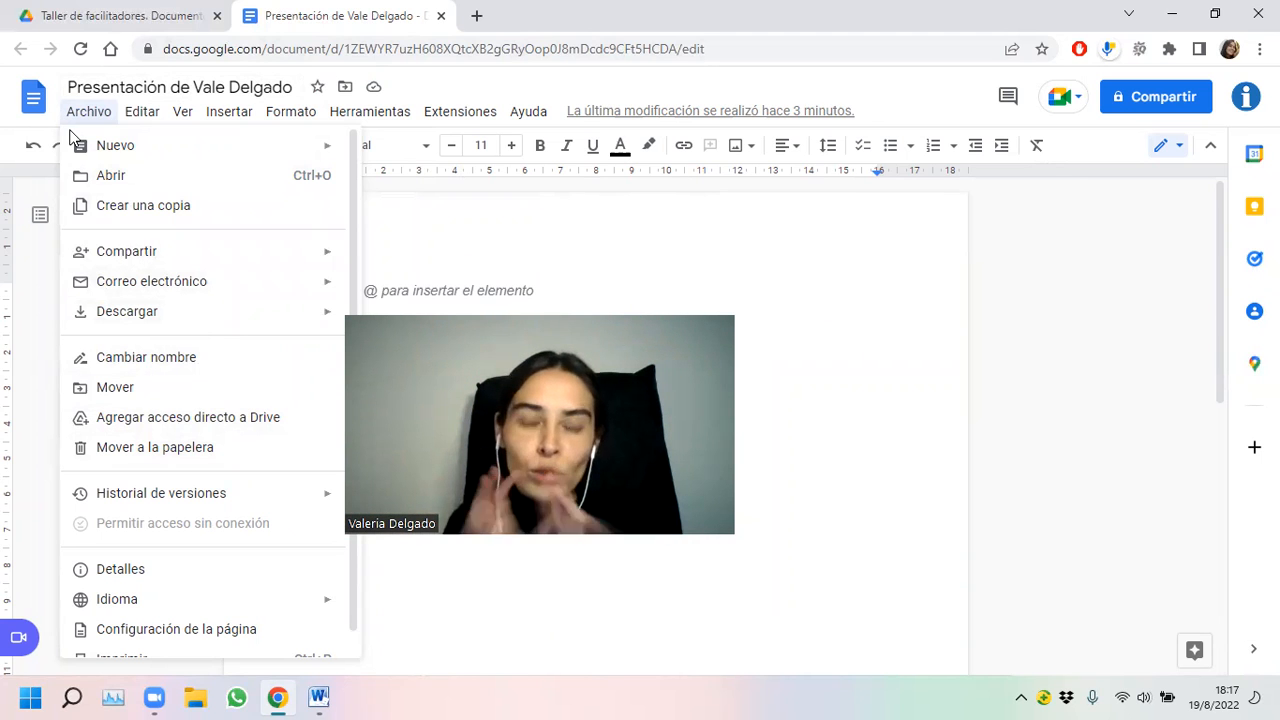
{"action": "mouse_move", "coordinate": [162, 116]}
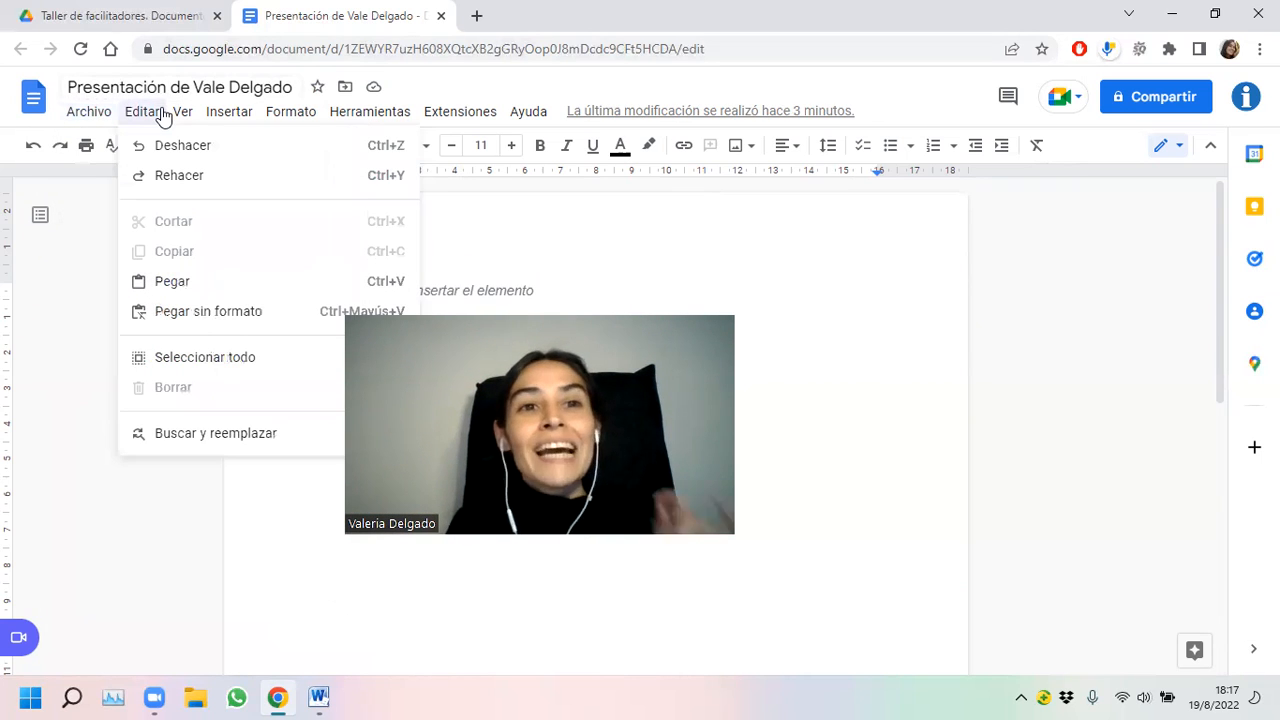
{"action": "mouse_move", "coordinate": [84, 110]}
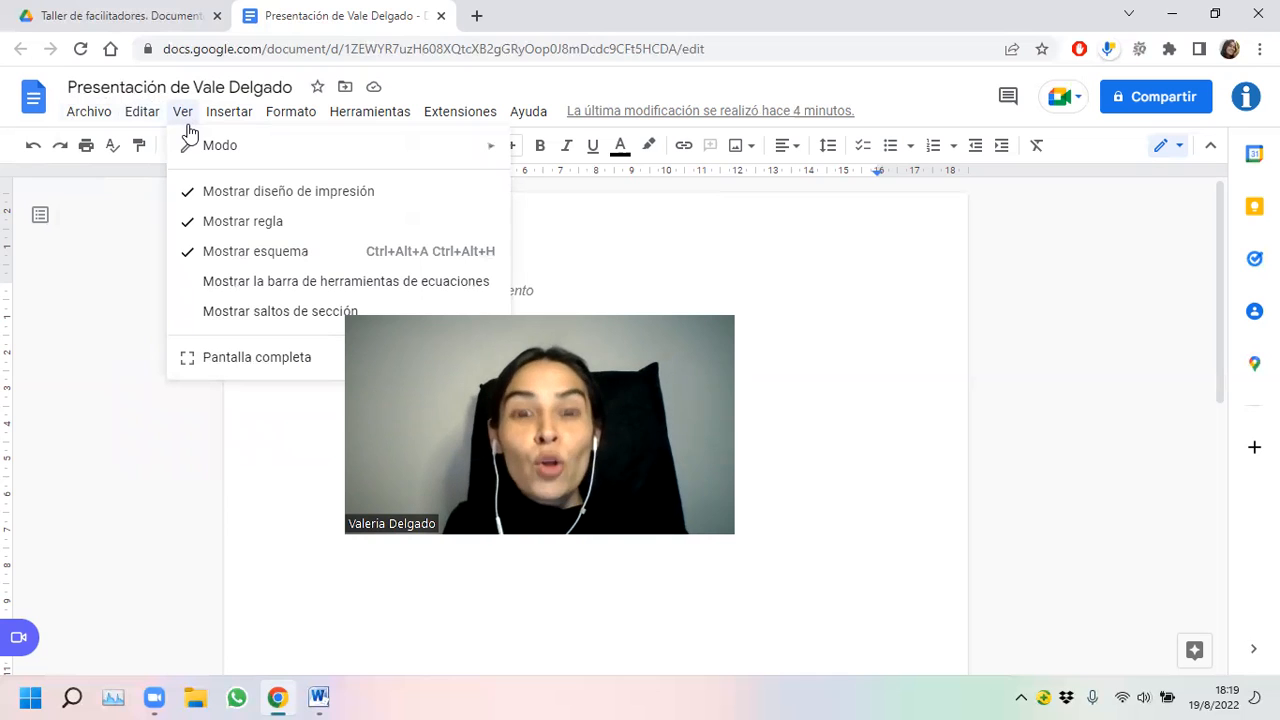
{"action": "mouse_move", "coordinate": [190, 146]}
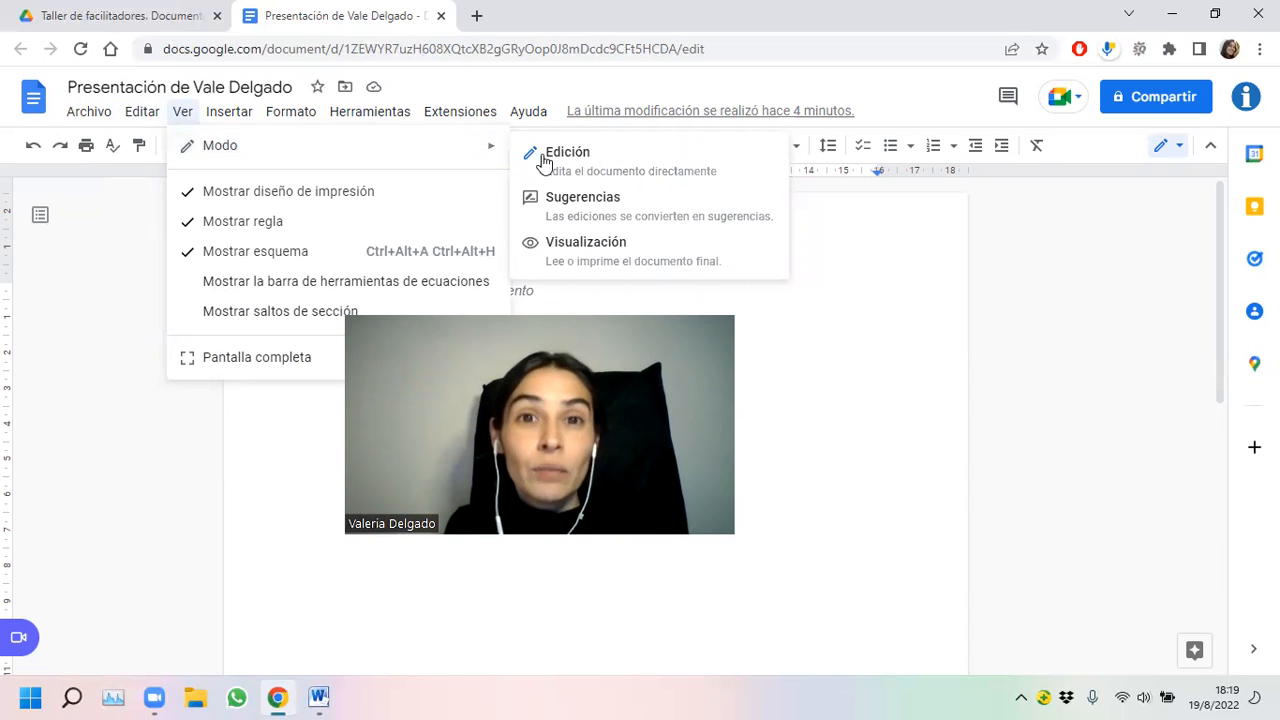
{"action": "mouse_move", "coordinate": [235, 117]}
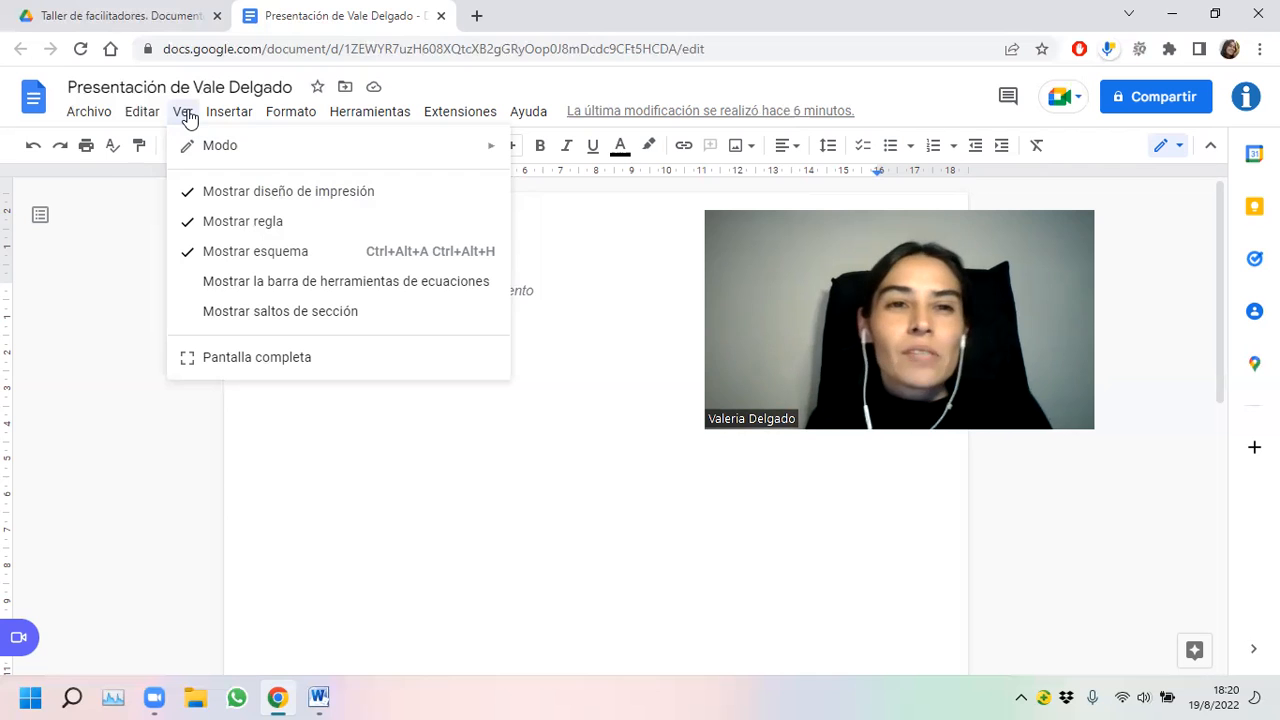
{"action": "left_click", "coordinate": [229, 111]}
{"action": "mouse_move", "coordinate": [251, 205]}
{"action": "mouse_move", "coordinate": [183, 116]}
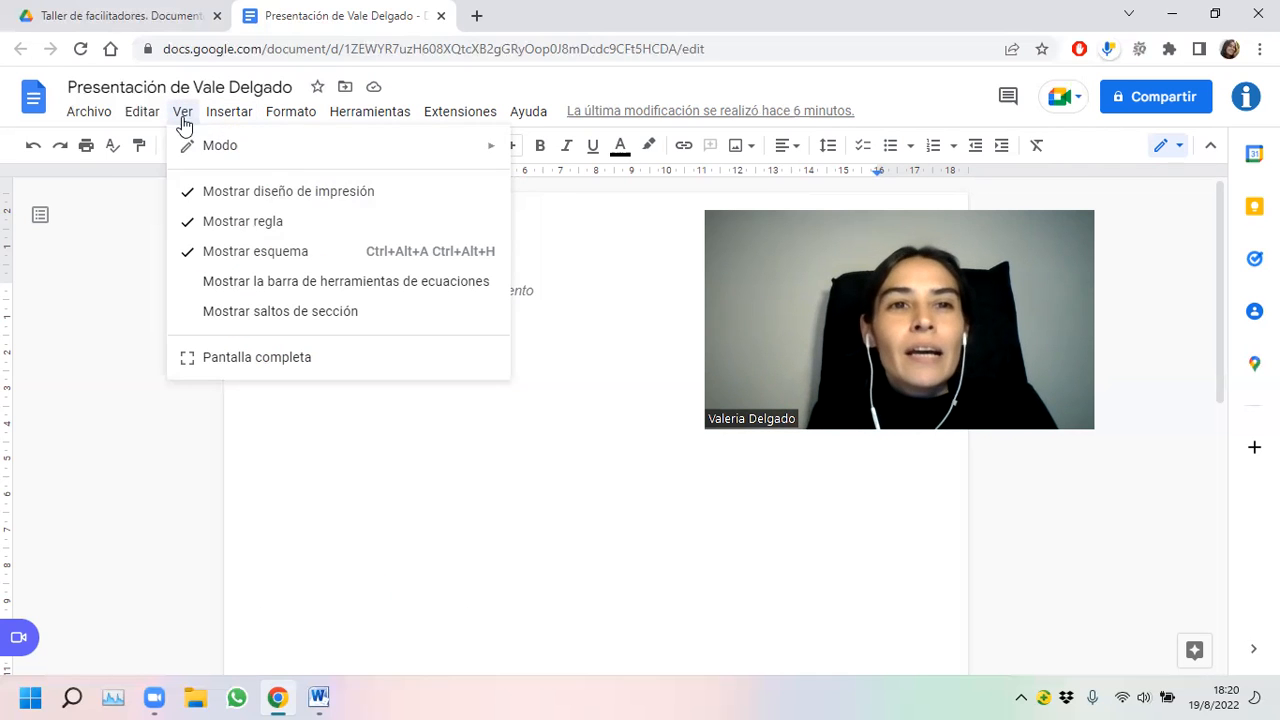
- Enter the text "hola" on the first line of the empty document
{"action": "left_click", "coordinate": [644, 305]}
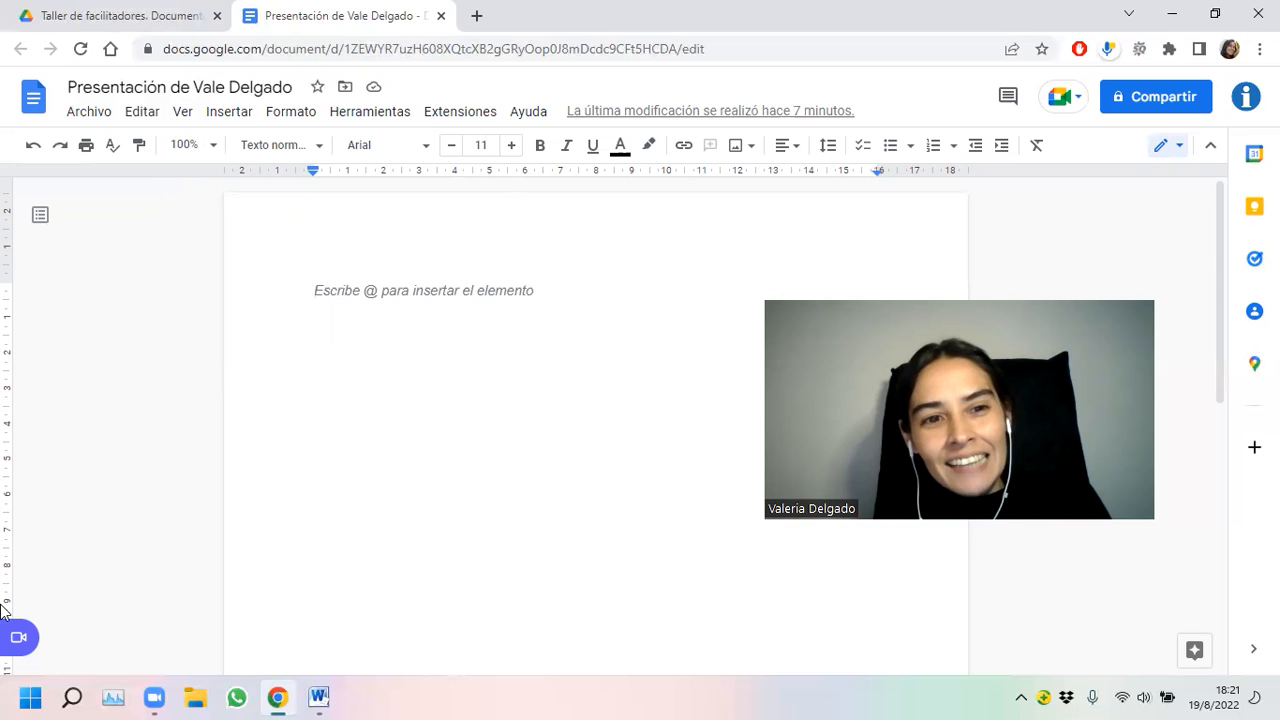
{"action": "mouse_move", "coordinate": [18, 645]}
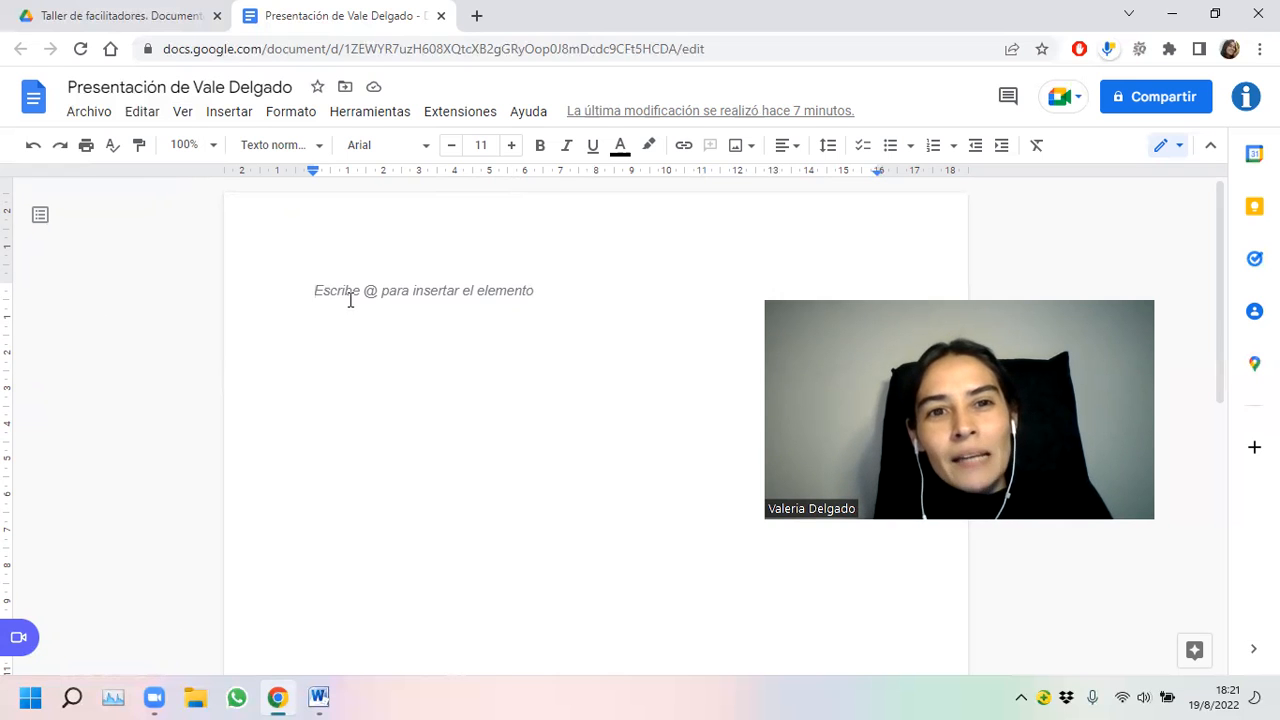
{"action": "type", "text": "hola"}
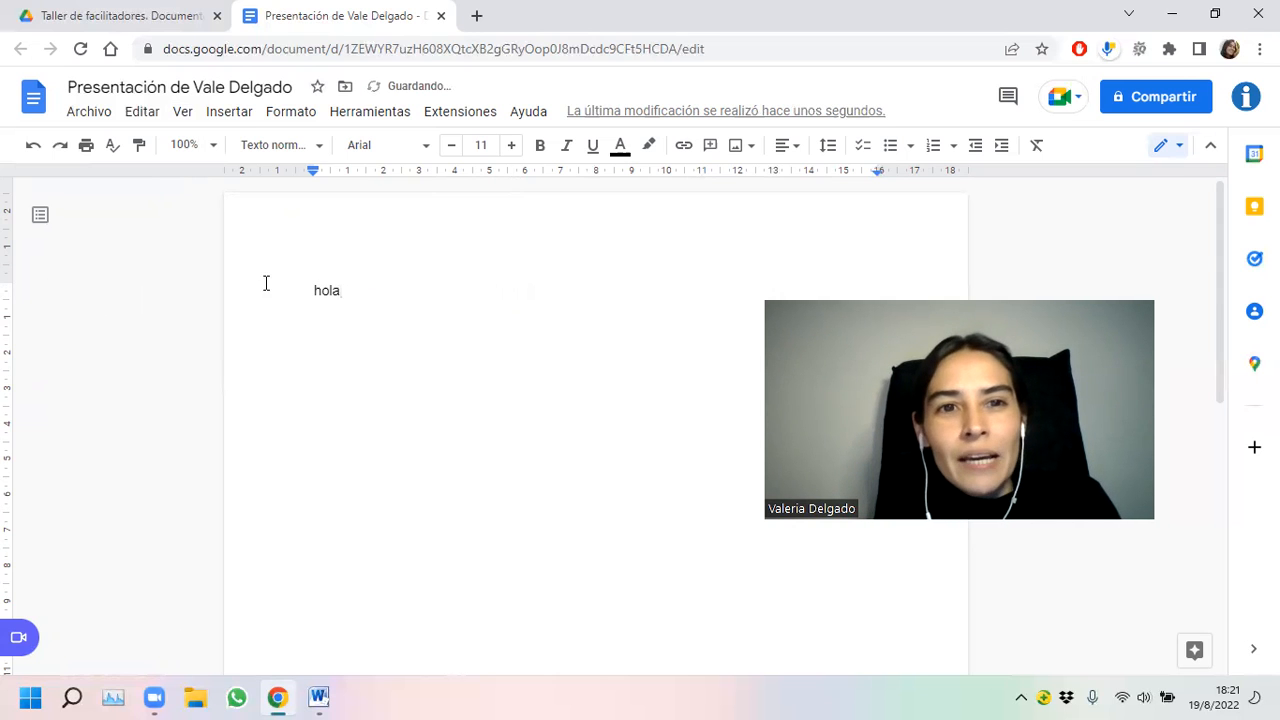
- Hide the document's ruler and show it again
{"action": "left_click", "coordinate": [183, 112]}
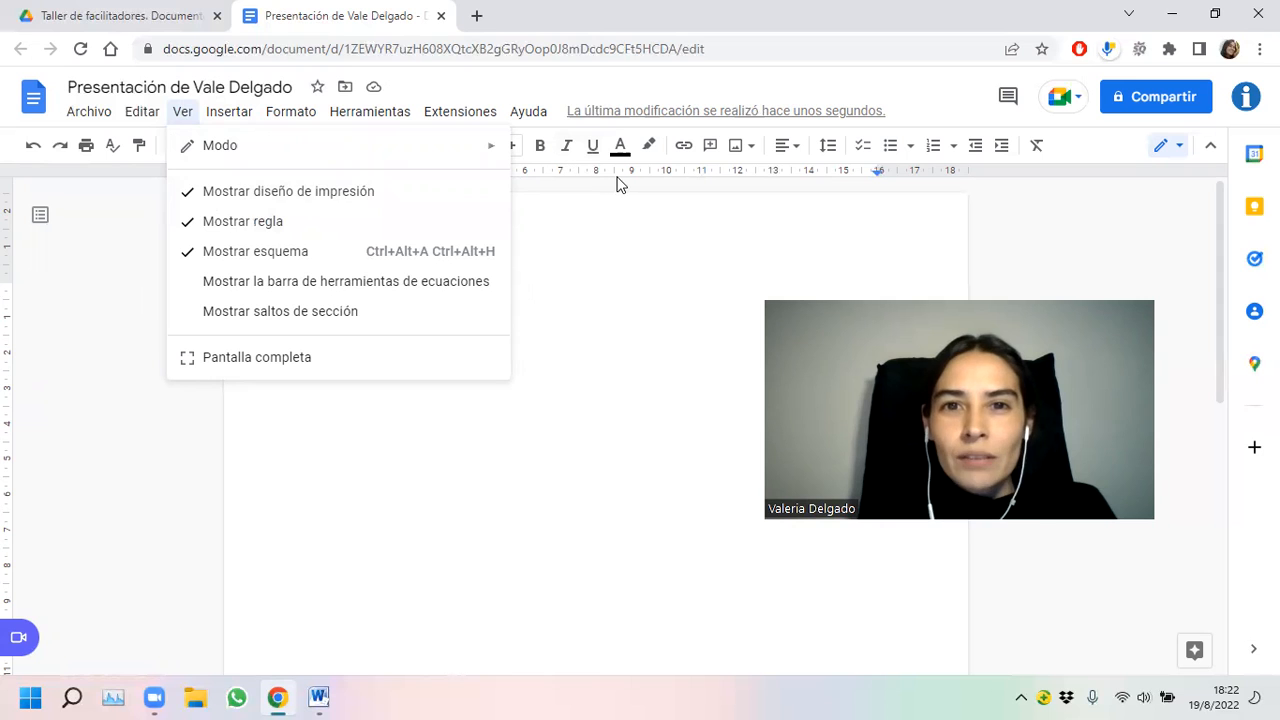
{"action": "left_click", "coordinate": [236, 221]}
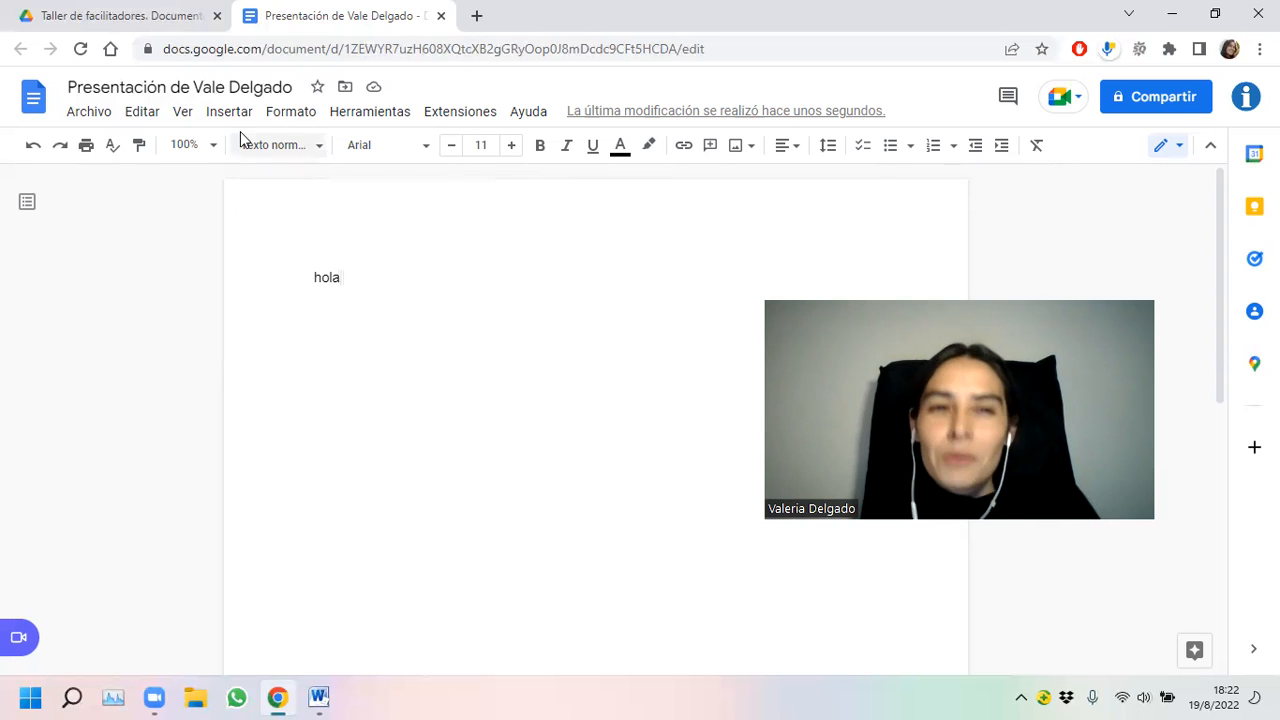
{"action": "left_click", "coordinate": [183, 112]}
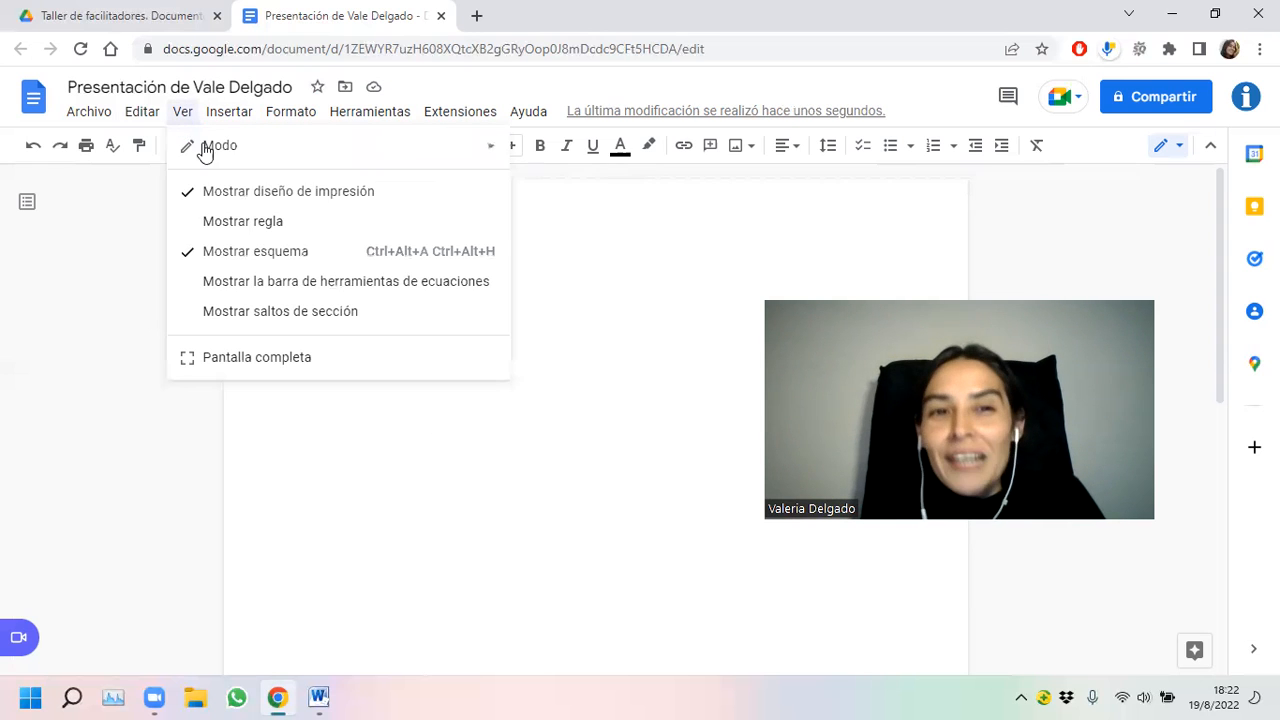
{"action": "left_click", "coordinate": [224, 222]}
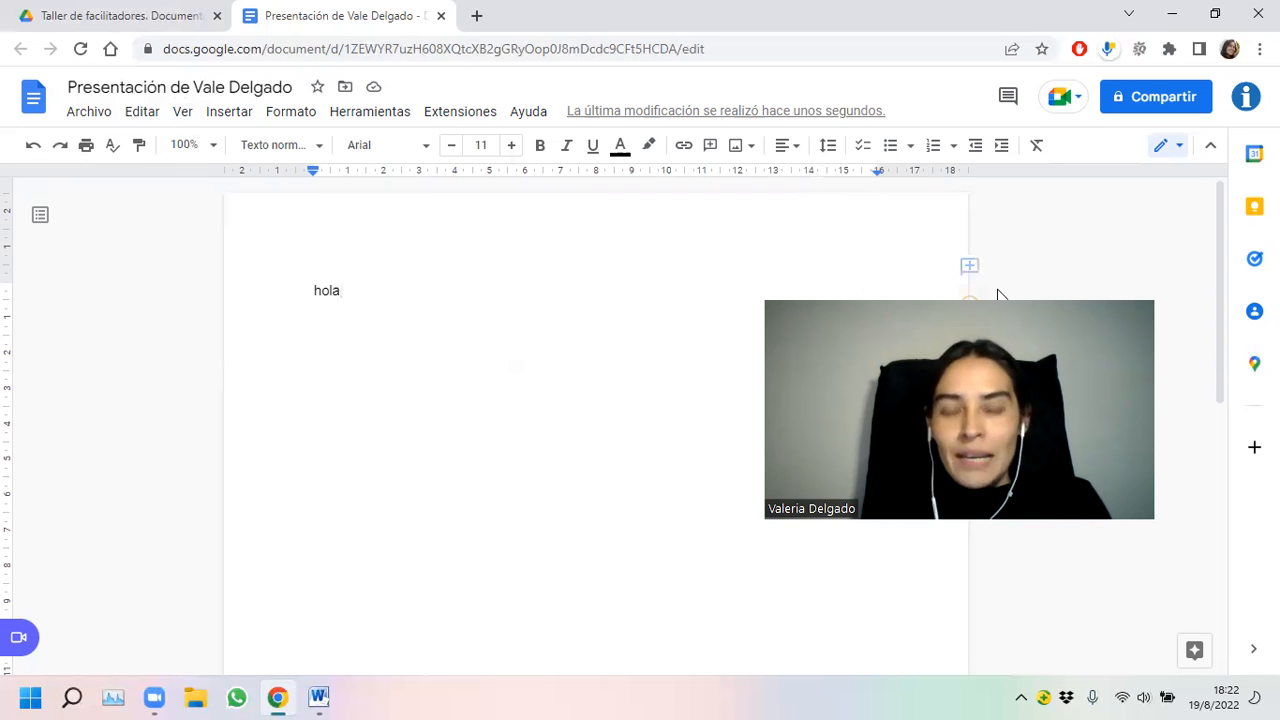
{"action": "left_click", "coordinate": [182, 120]}
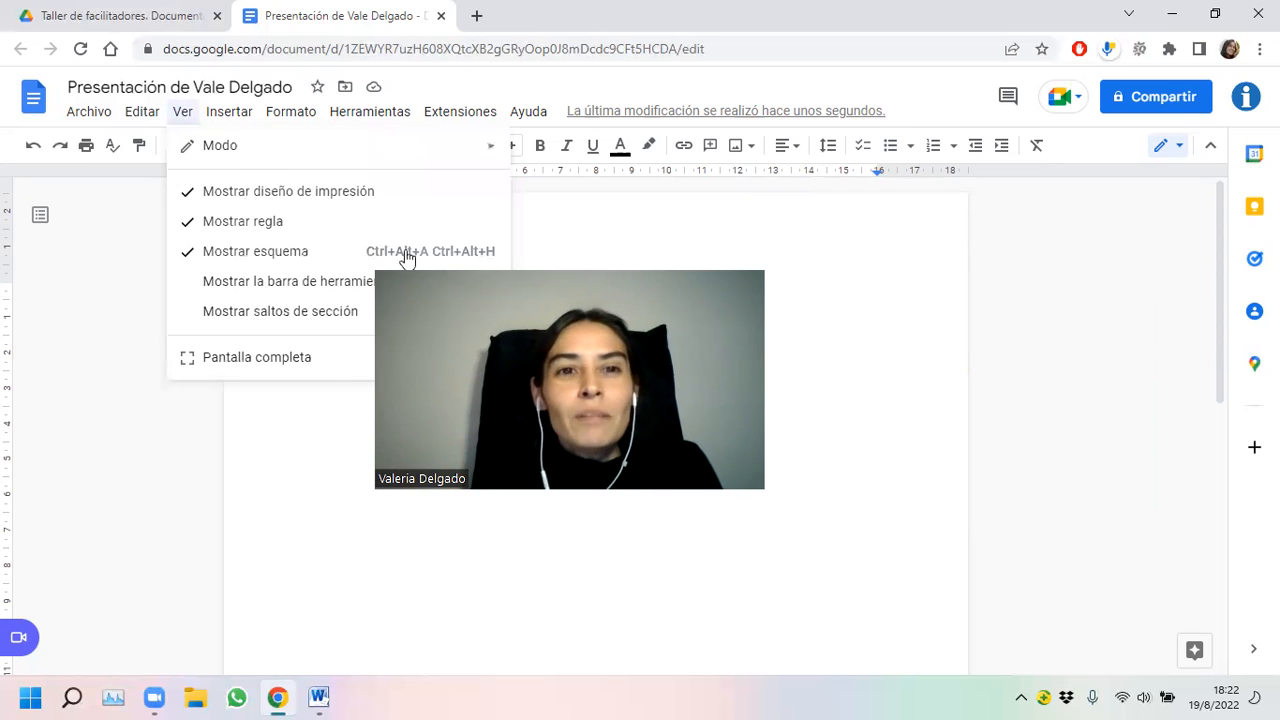
{"action": "key", "text": "Right"}
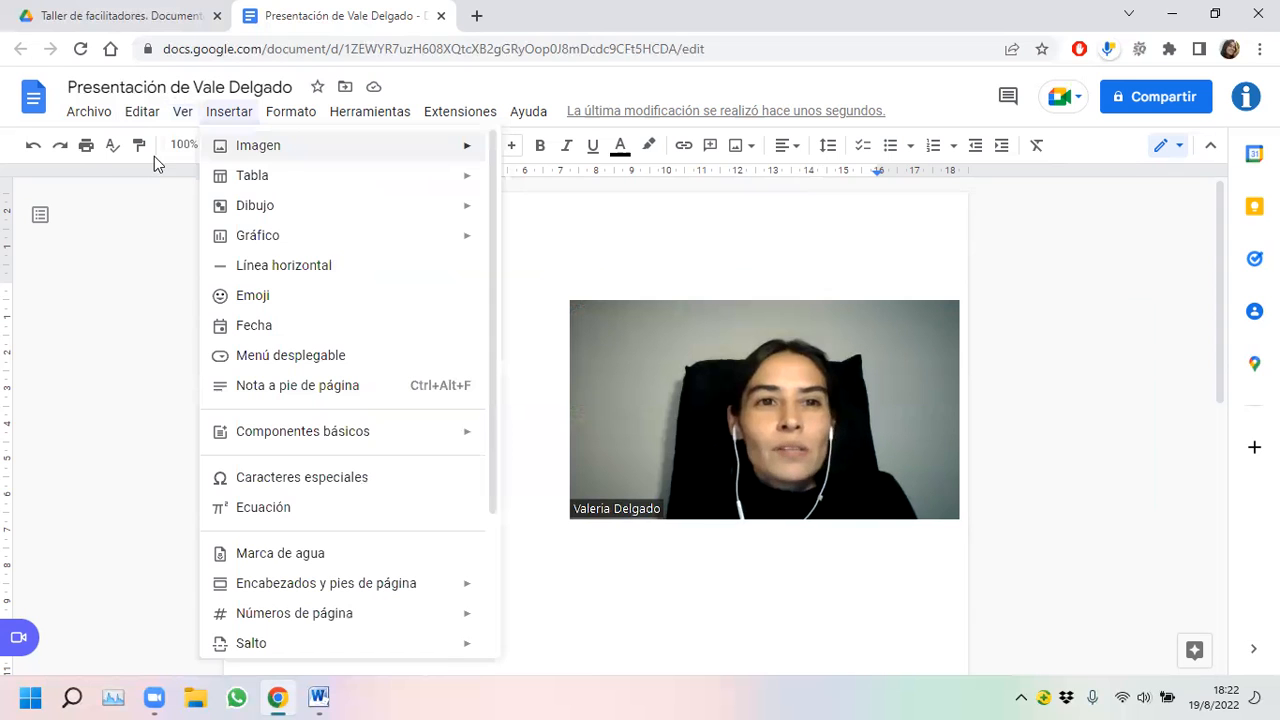
{"action": "key", "text": "Left"}
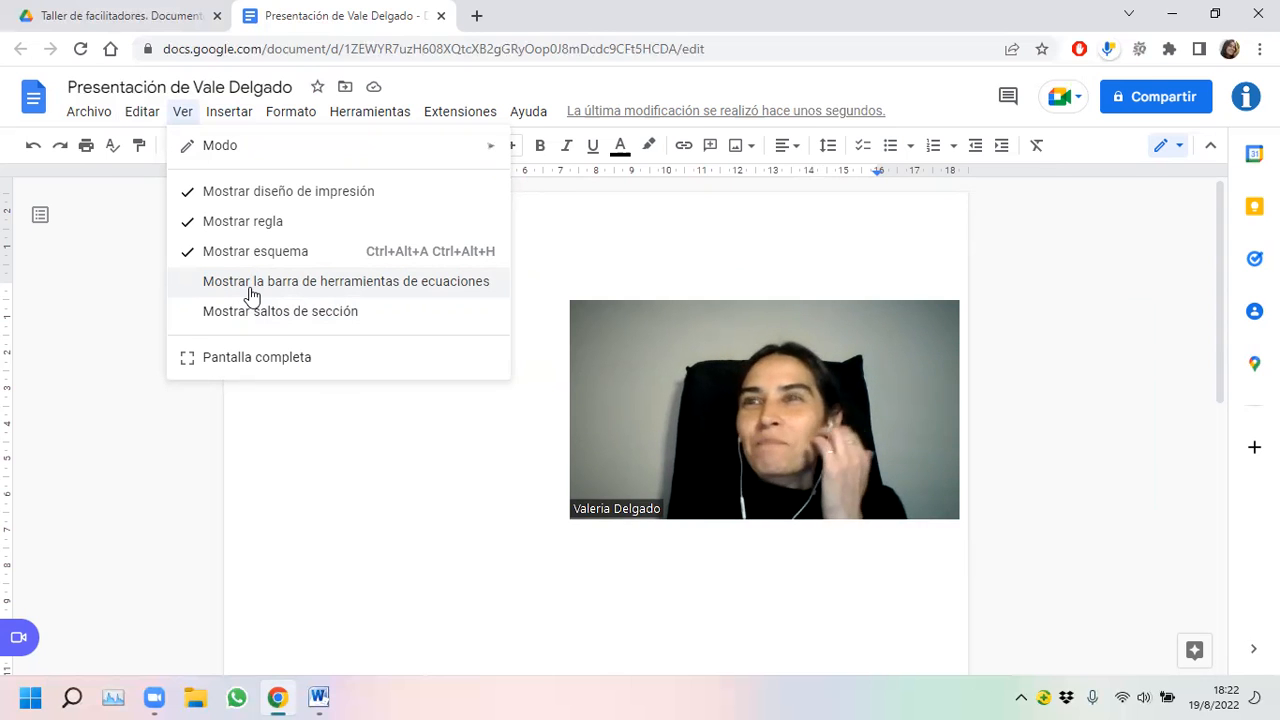
- Show the equation toolbar and start a new equation after "hola" with the Greek letter Σ
{"action": "left_click", "coordinate": [251, 285]}
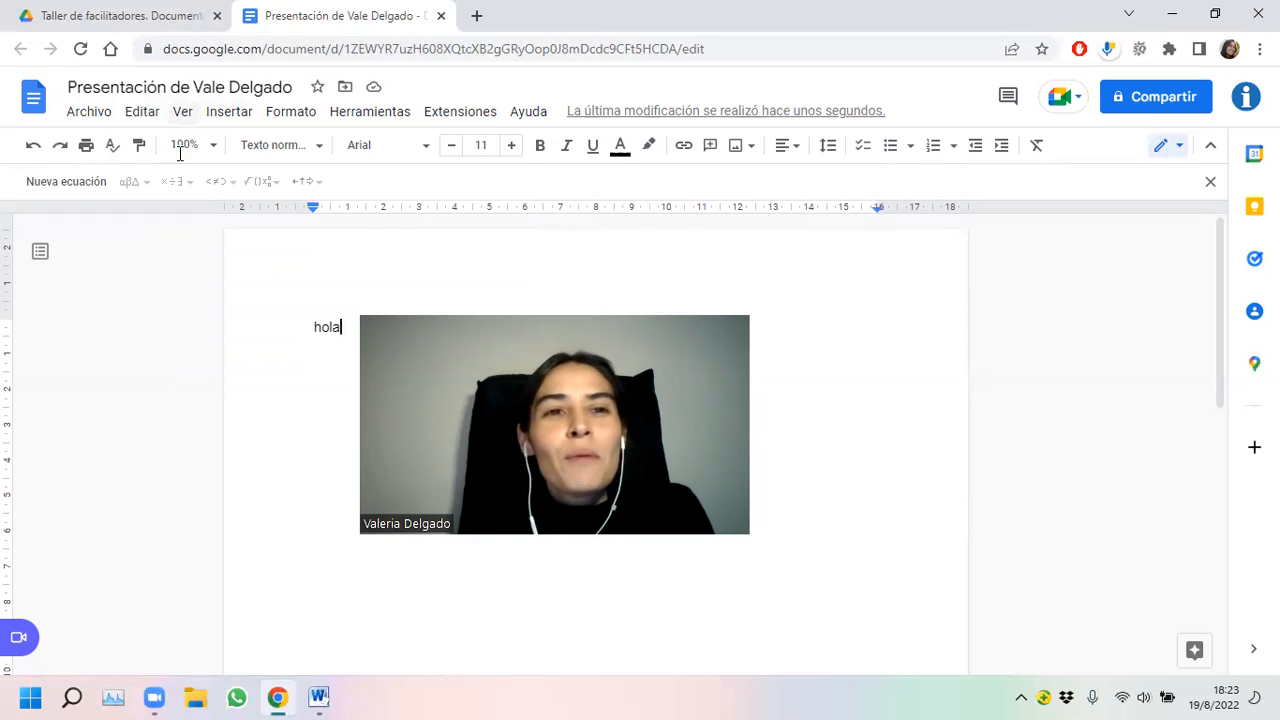
{"action": "left_click", "coordinate": [83, 190]}
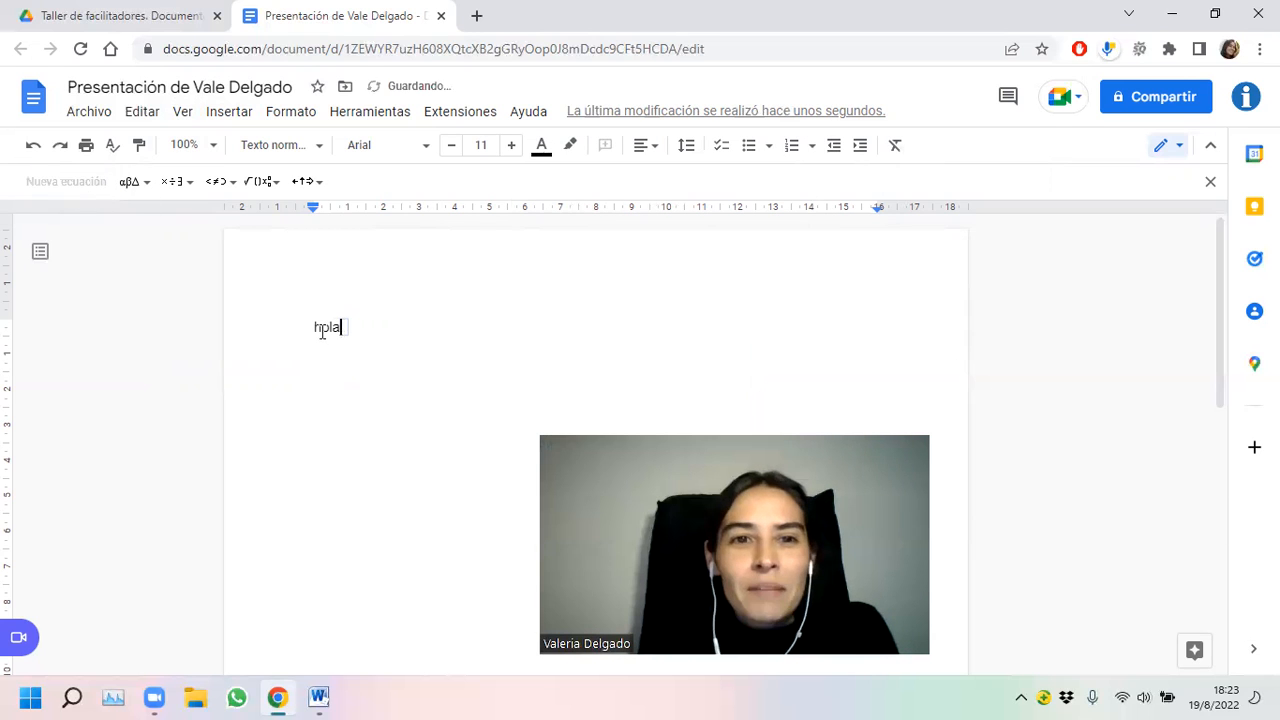
{"action": "left_click", "coordinate": [147, 187]}
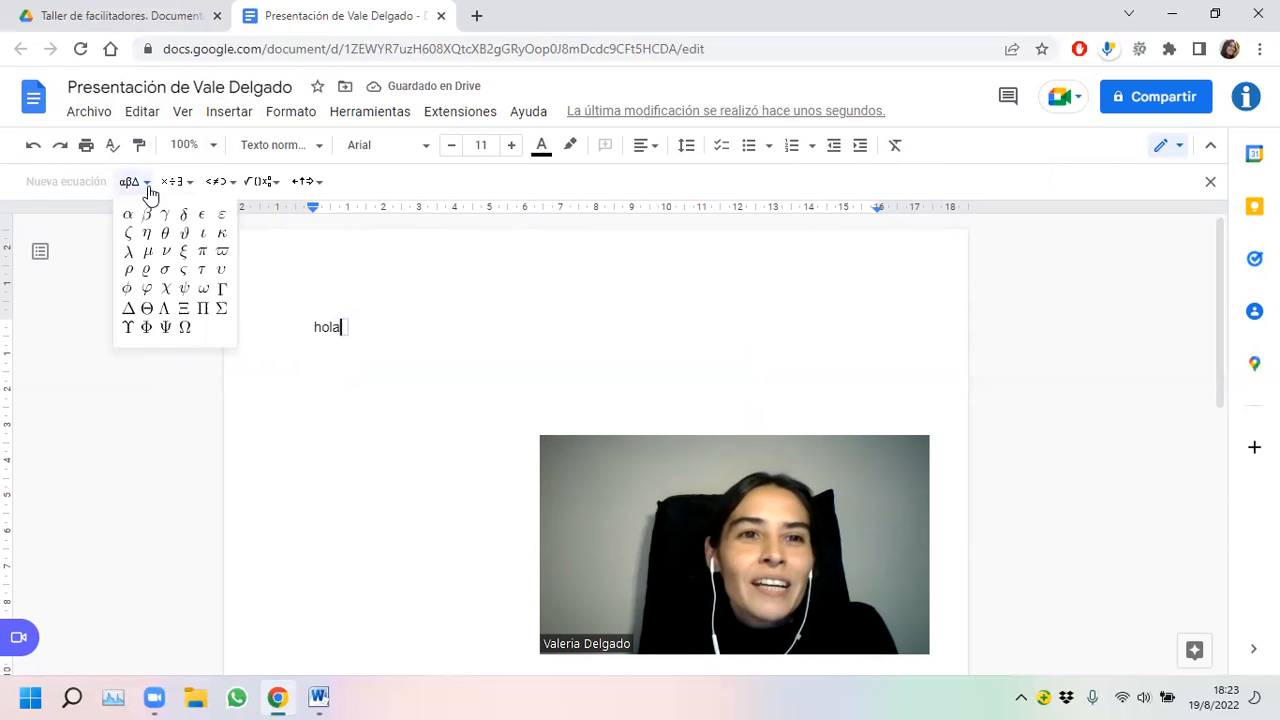
{"action": "left_click", "coordinate": [221, 309]}
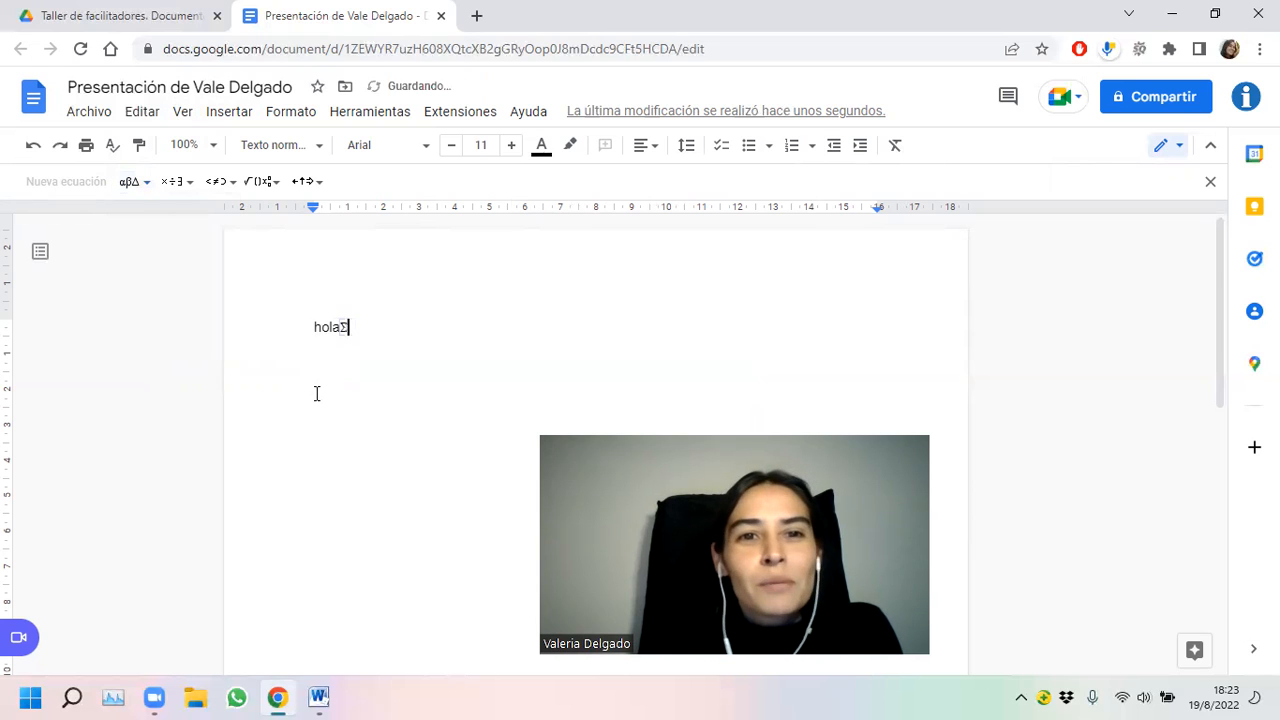
- Add the ÷ and ≤ symbols and a pair of curly braces to the equation after Σ
{"action": "left_click", "coordinate": [188, 187]}
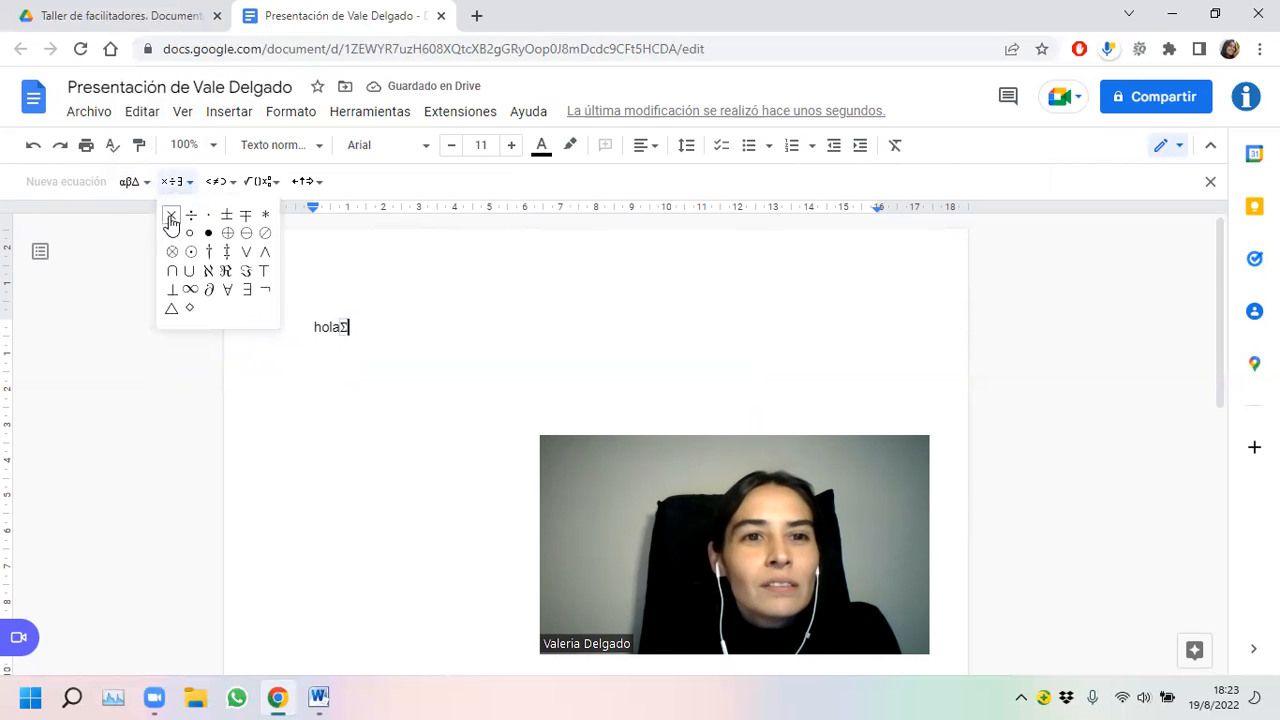
{"action": "left_click", "coordinate": [231, 233]}
{"action": "left_click", "coordinate": [219, 181]}
{"action": "left_click", "coordinate": [260, 181]}
{"action": "left_click", "coordinate": [216, 184]}
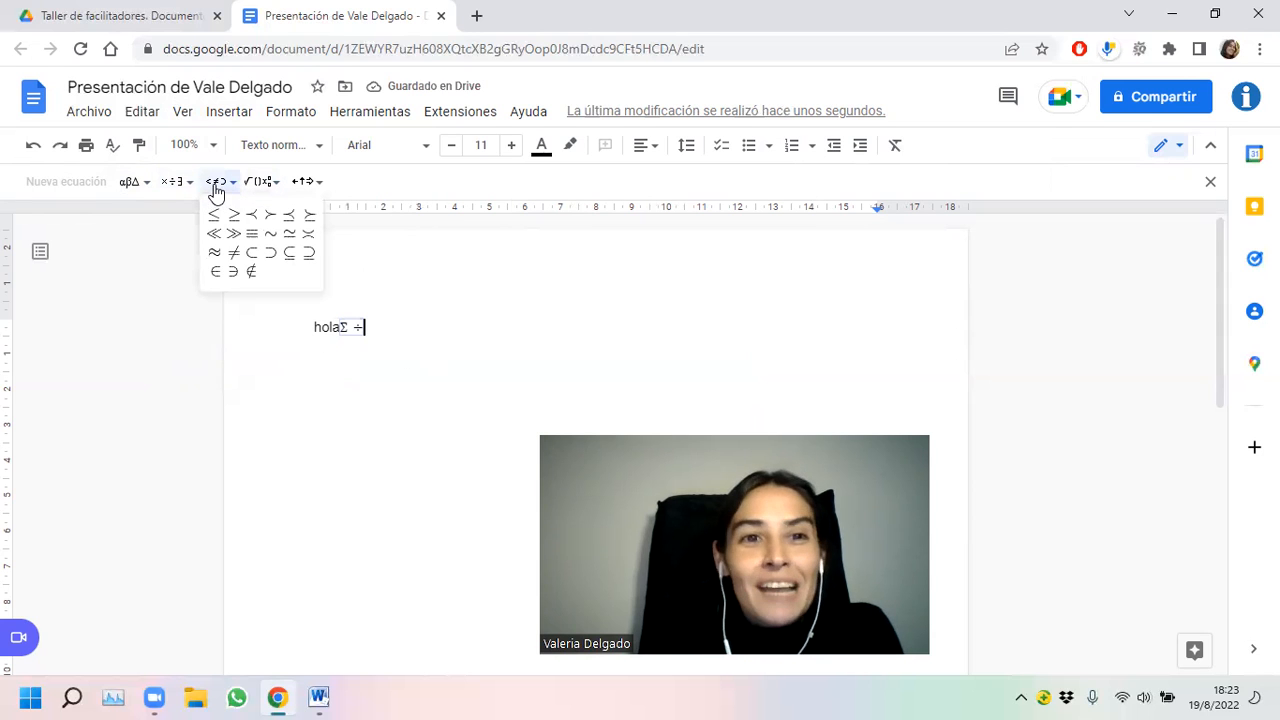
{"action": "left_click", "coordinate": [212, 213]}
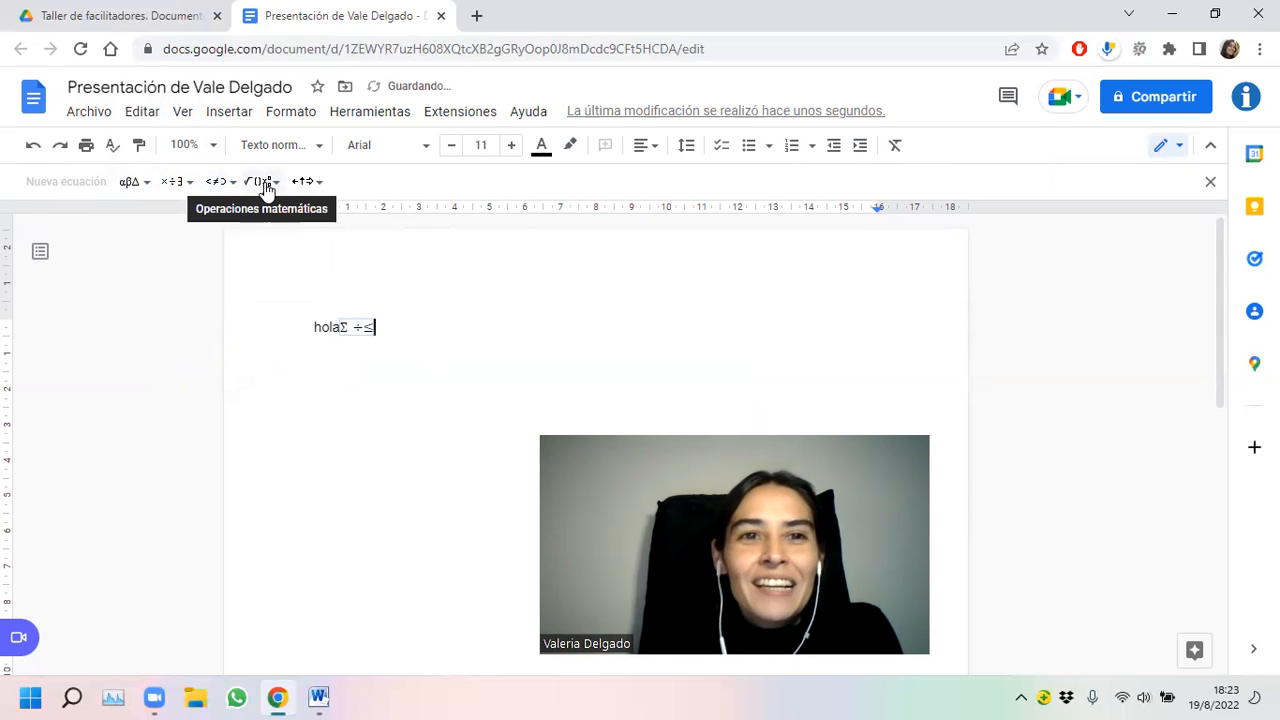
{"action": "left_click", "coordinate": [266, 186]}
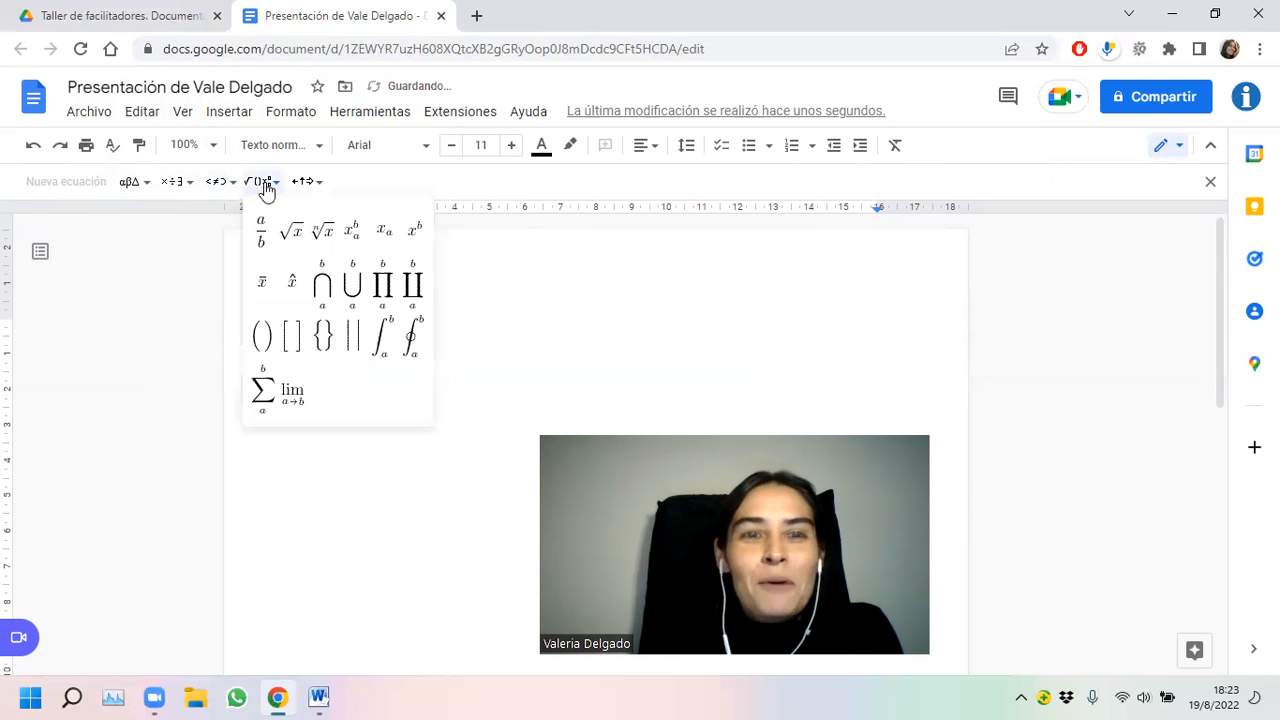
{"action": "left_click", "coordinate": [321, 338]}
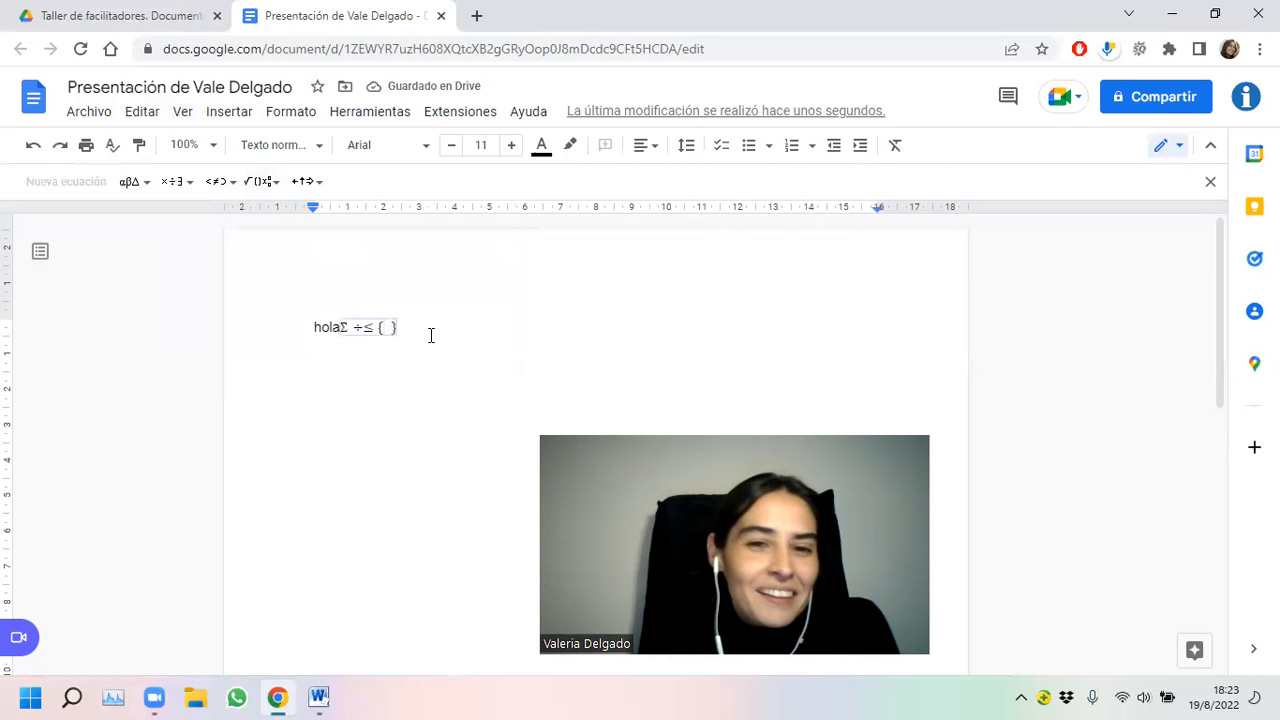
- Delete the whole first line, including "hola" and the equation, and hide the equation toolbar
{"action": "left_click", "coordinate": [466, 324]}
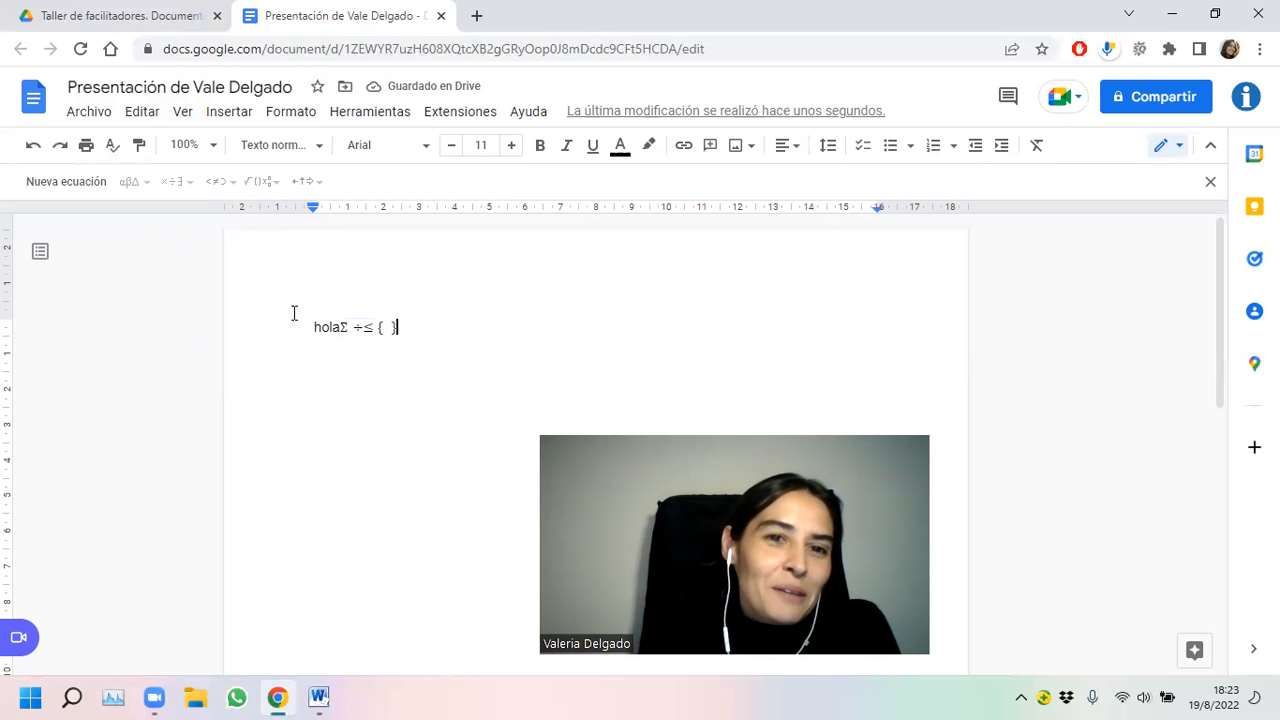
{"action": "left_click_drag", "start_coordinate": [400, 327], "coordinate": [294, 314]}
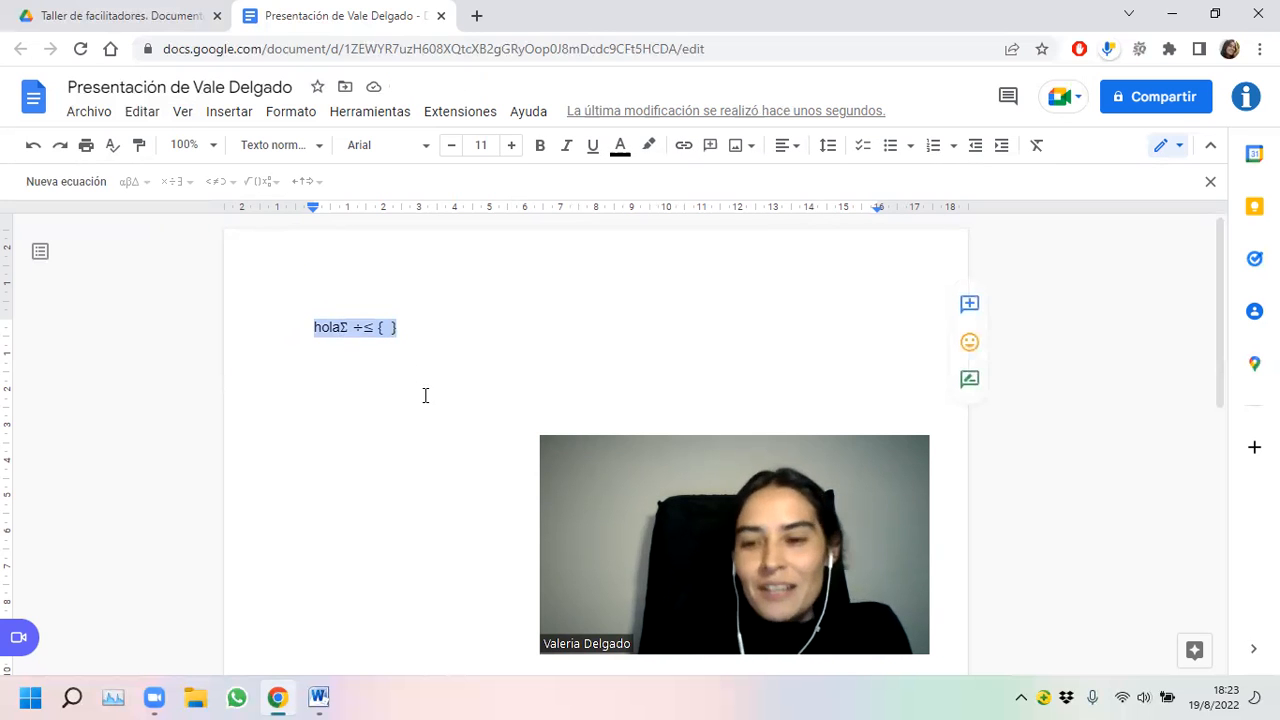
{"action": "key", "text": "BackSpace"}
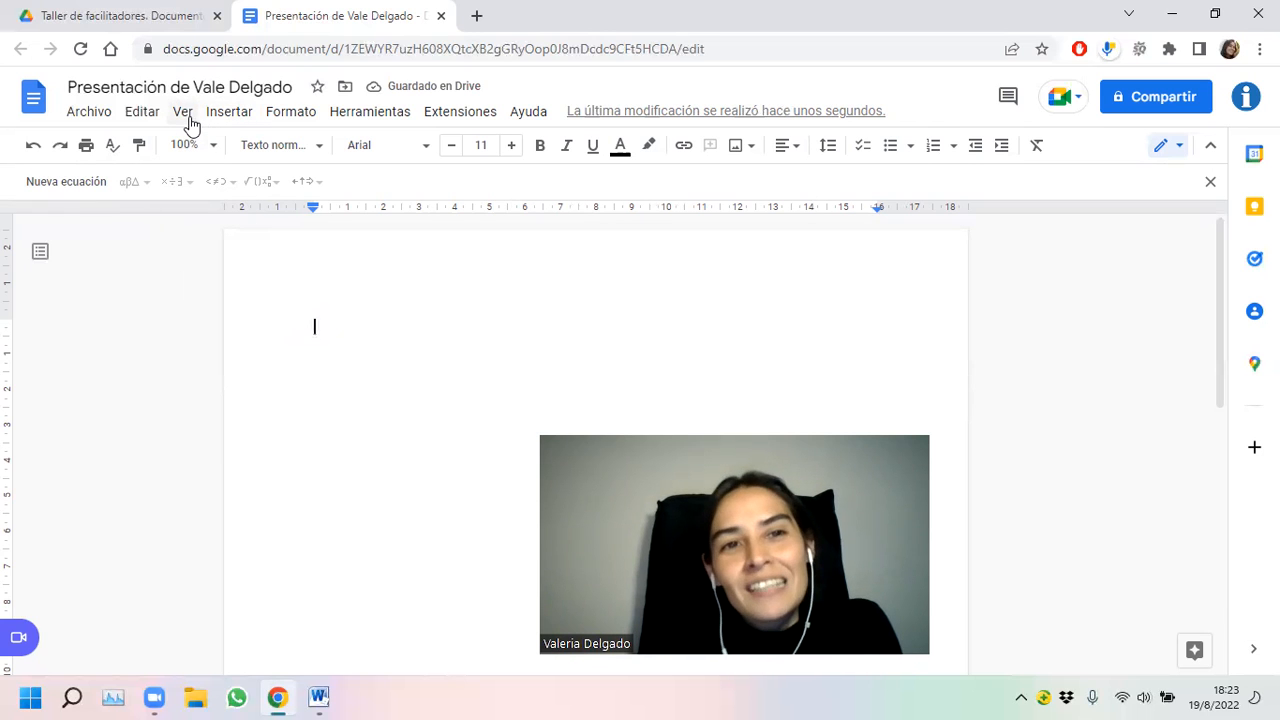
{"action": "left_click", "coordinate": [188, 117]}
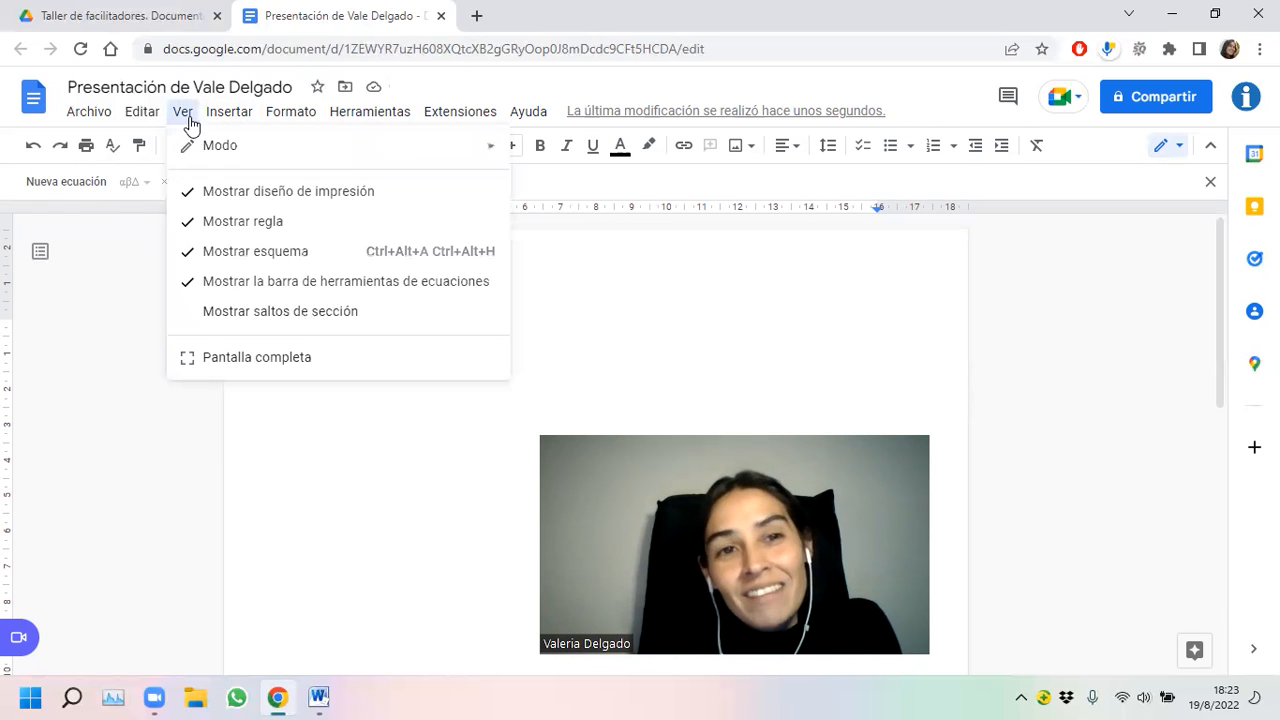
{"action": "left_click", "coordinate": [222, 287]}
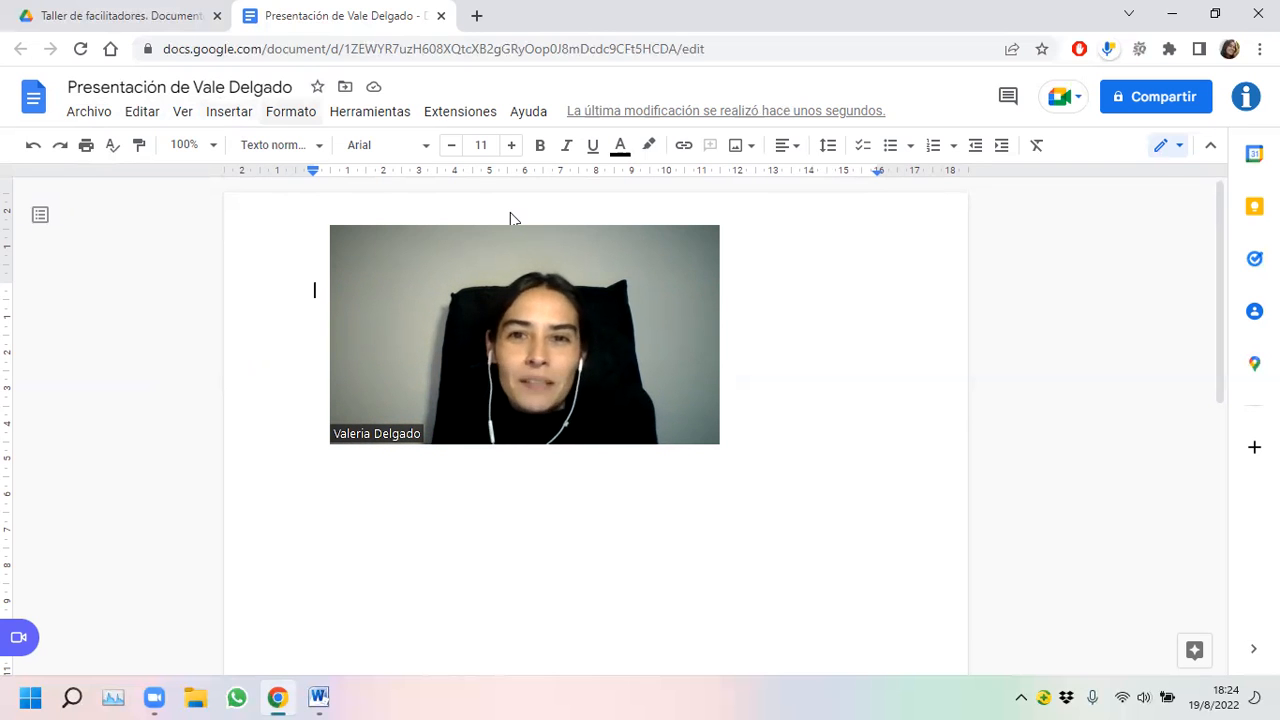
- Insert a horizontal line at the start of the empty document
{"action": "left_click", "coordinate": [225, 118]}
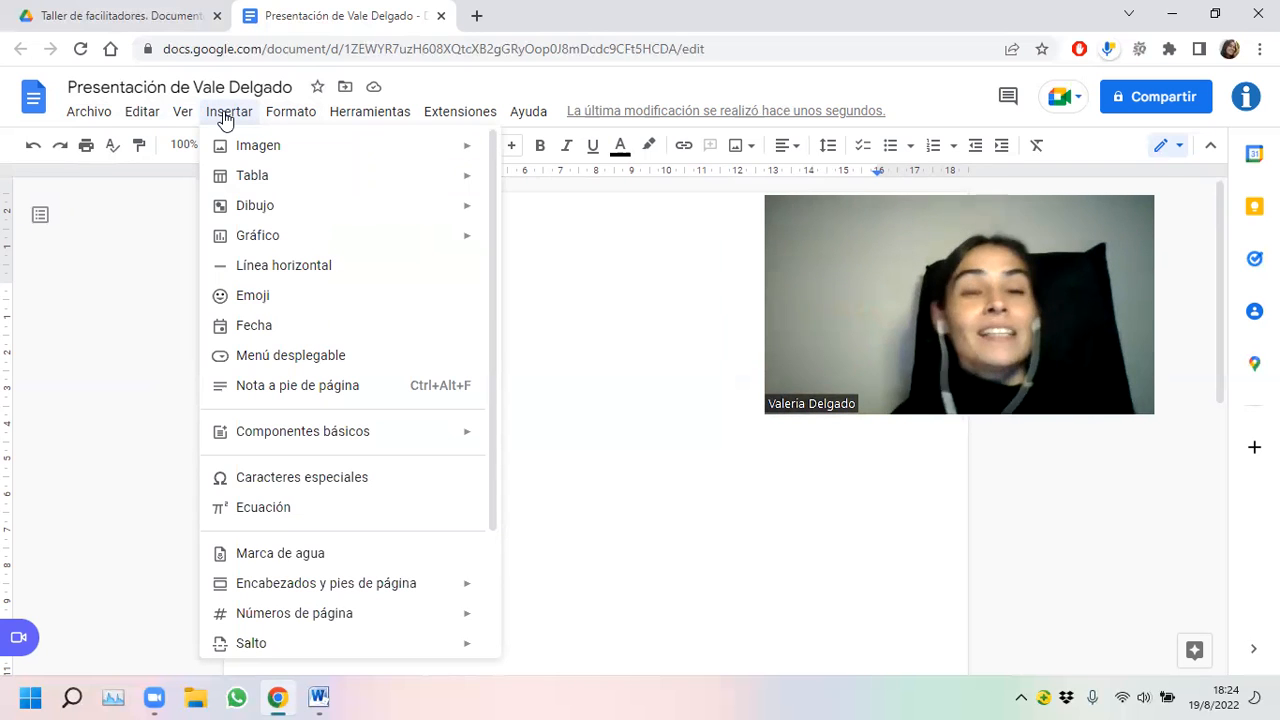
{"action": "mouse_move", "coordinate": [240, 145]}
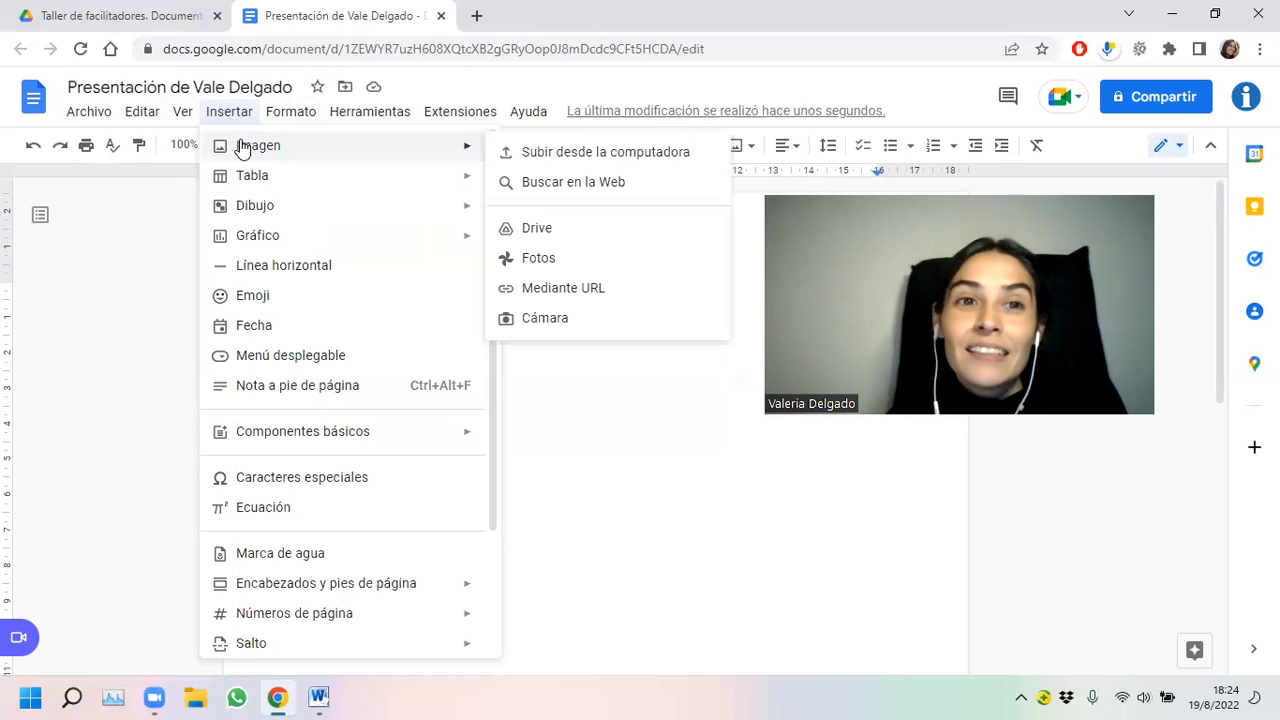
{"action": "mouse_move", "coordinate": [289, 177]}
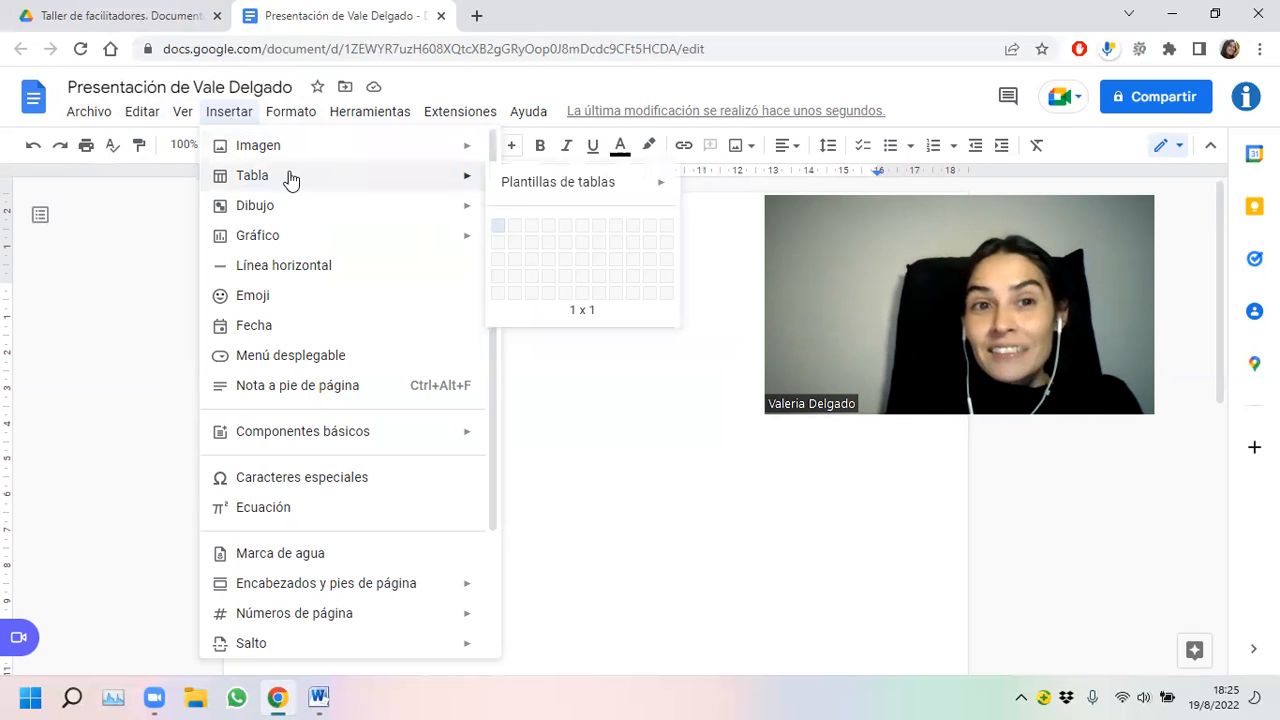
{"action": "mouse_move", "coordinate": [288, 217]}
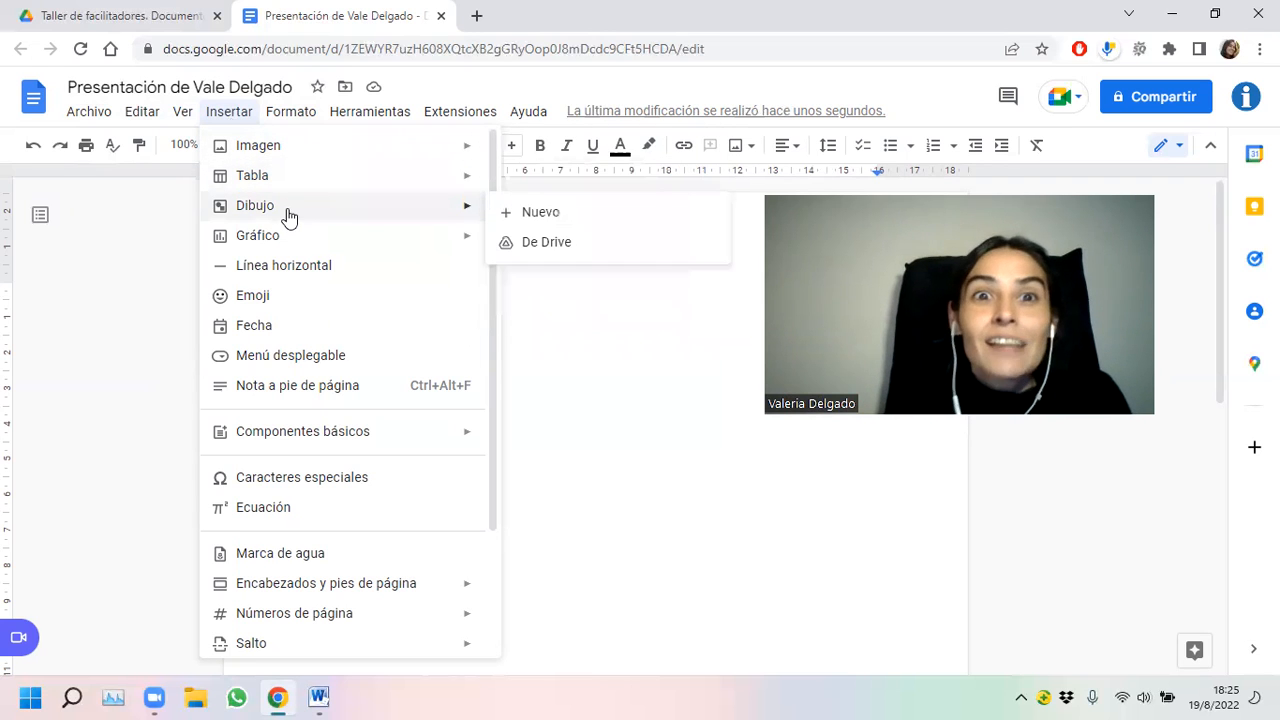
{"action": "mouse_move", "coordinate": [301, 240]}
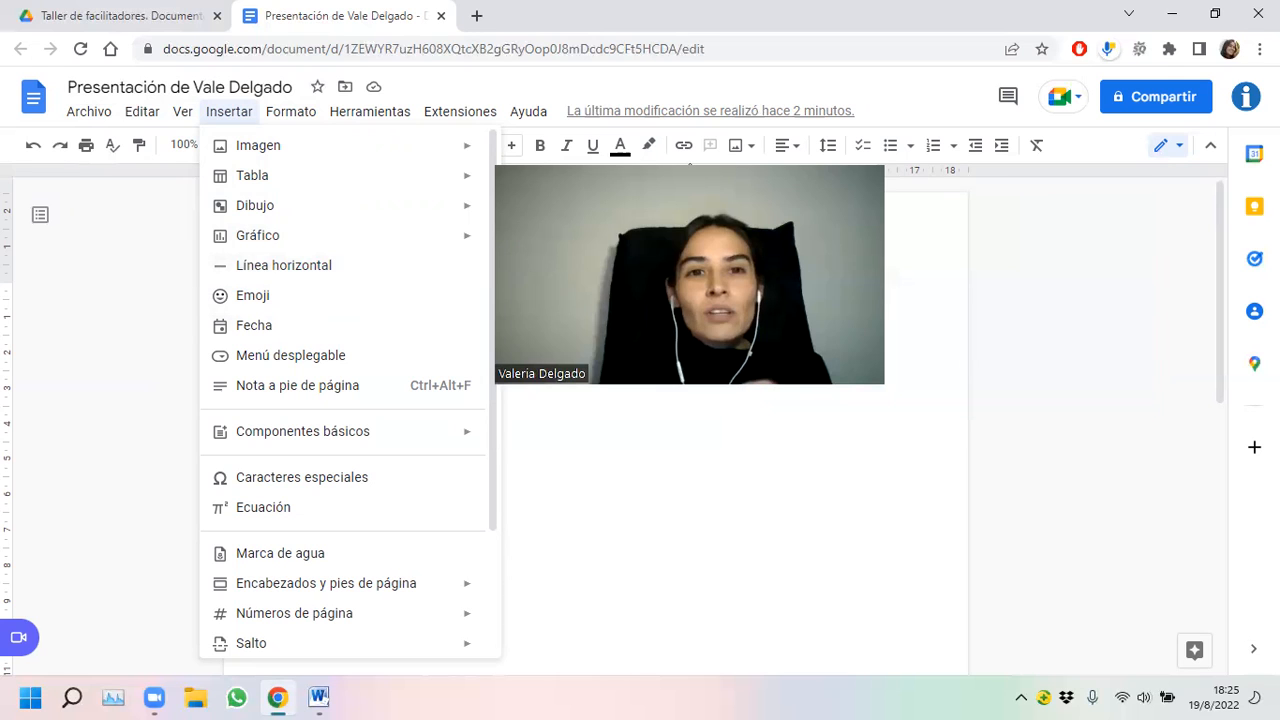
{"action": "left_click", "coordinate": [401, 279]}
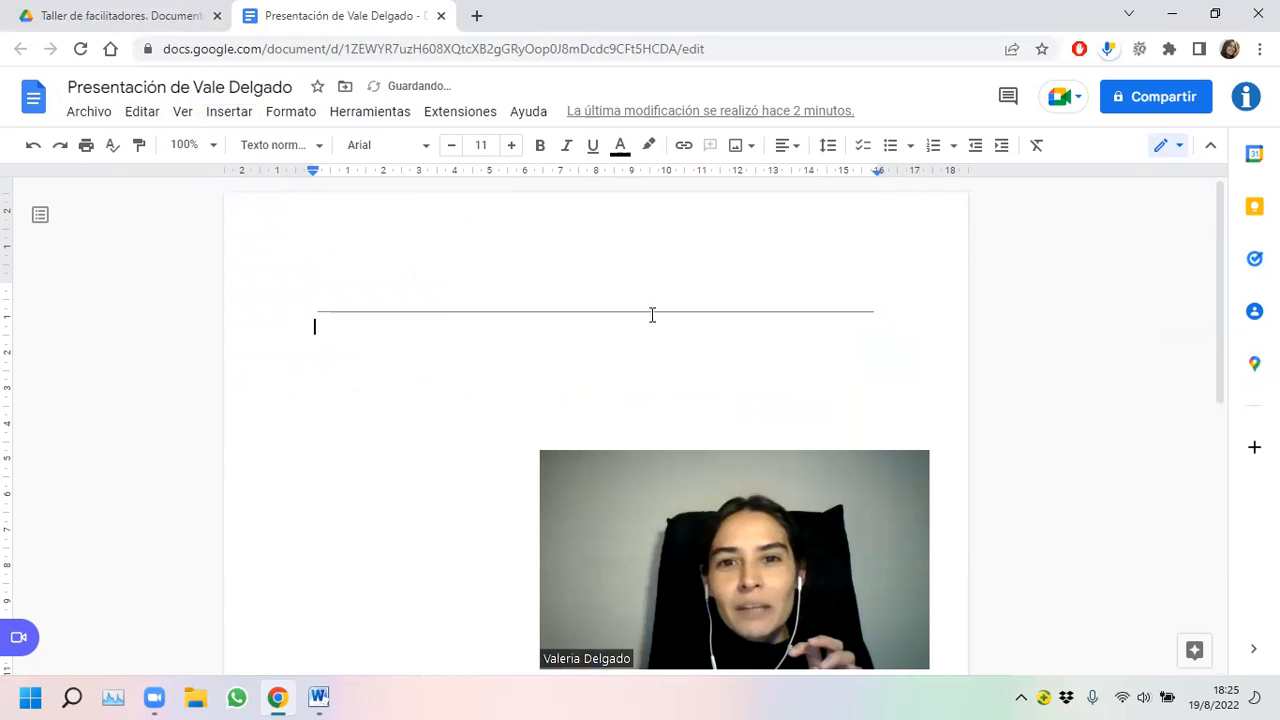
- Undo the insertion of the horizontal line
{"action": "left_click", "coordinate": [874, 309]}
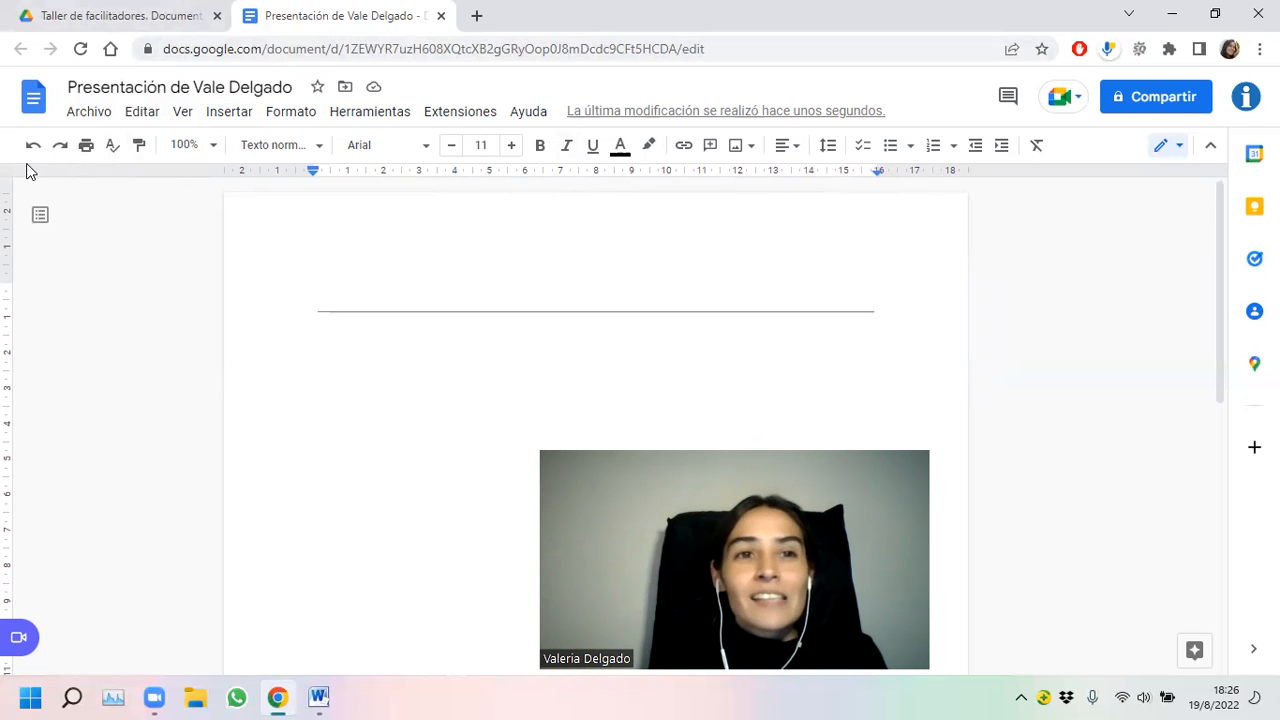
{"action": "left_click", "coordinate": [143, 114]}
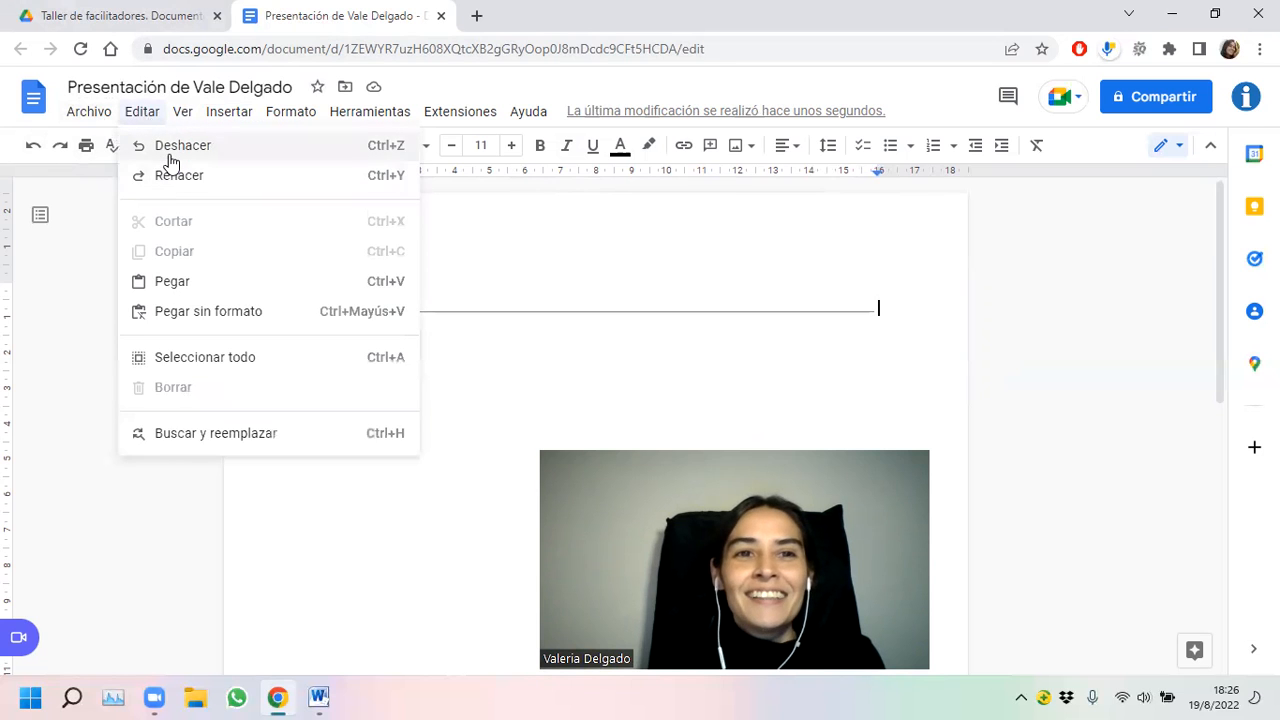
{"action": "left_click", "coordinate": [172, 150]}
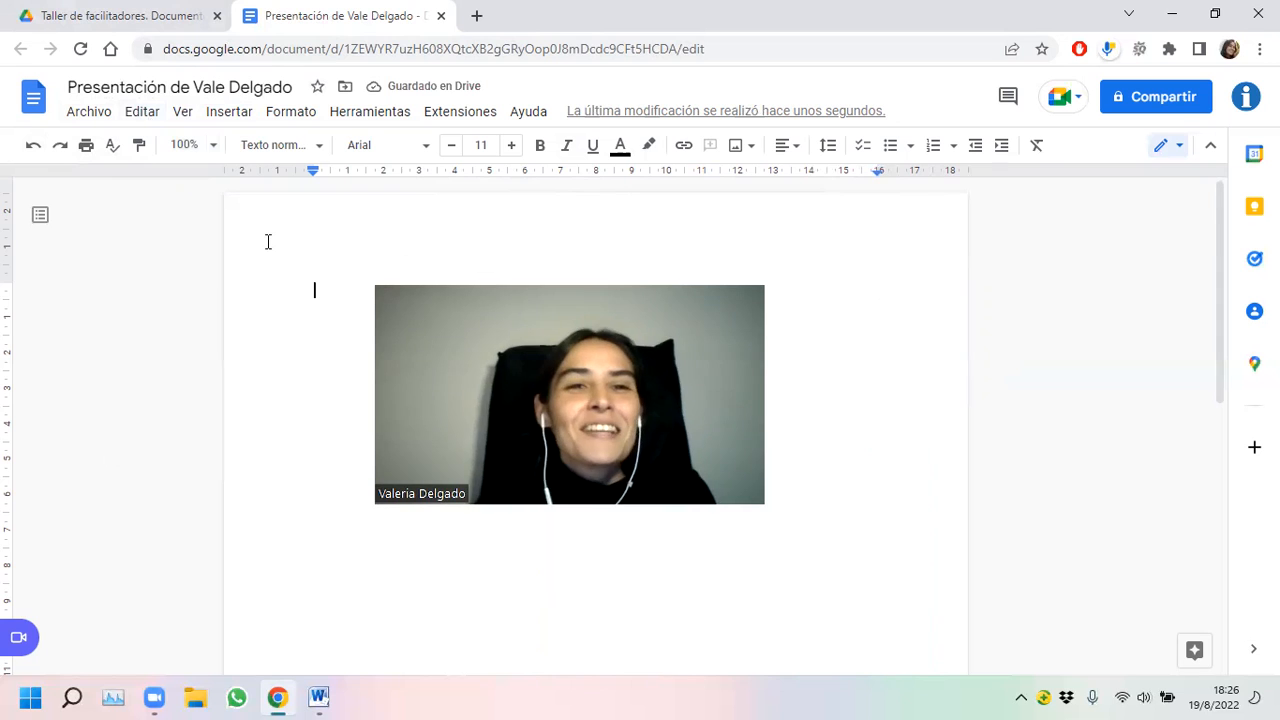
- Examine the formatting options for text, paragraph styles, alignment and indentation, line spacing, columns, and bullets and numbering
{"action": "left_click", "coordinate": [230, 111]}
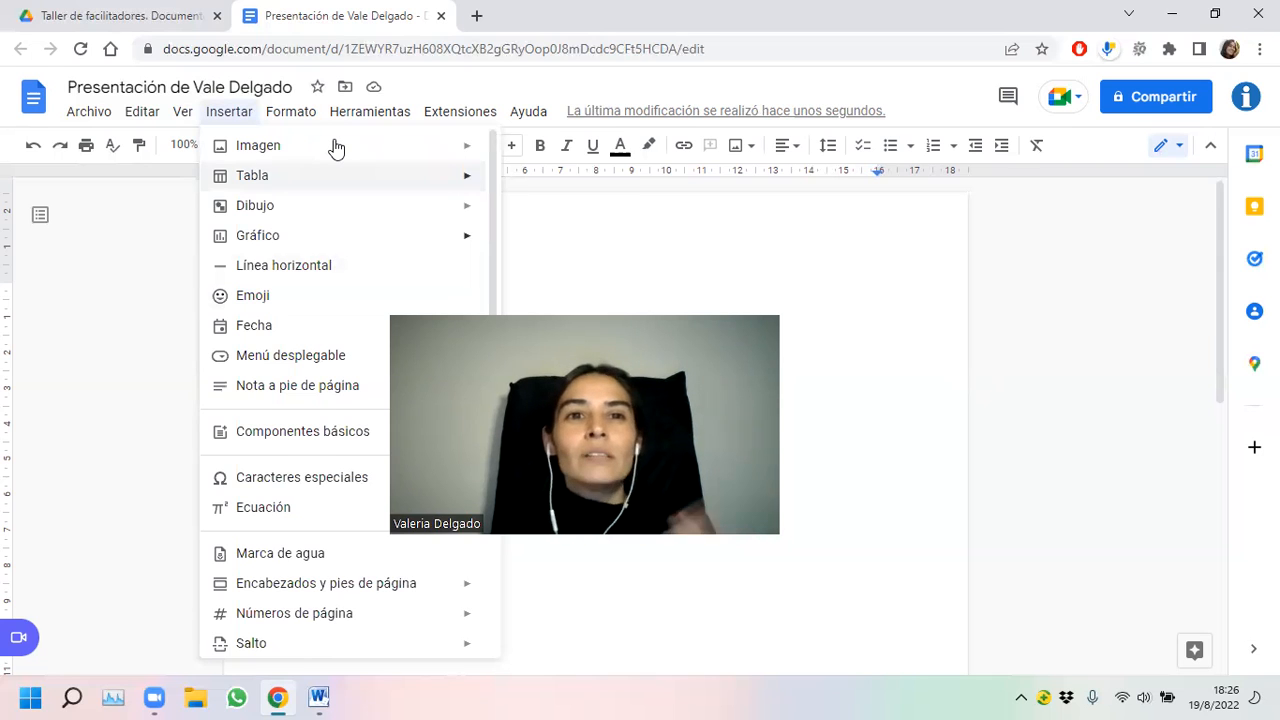
{"action": "mouse_move", "coordinate": [310, 117]}
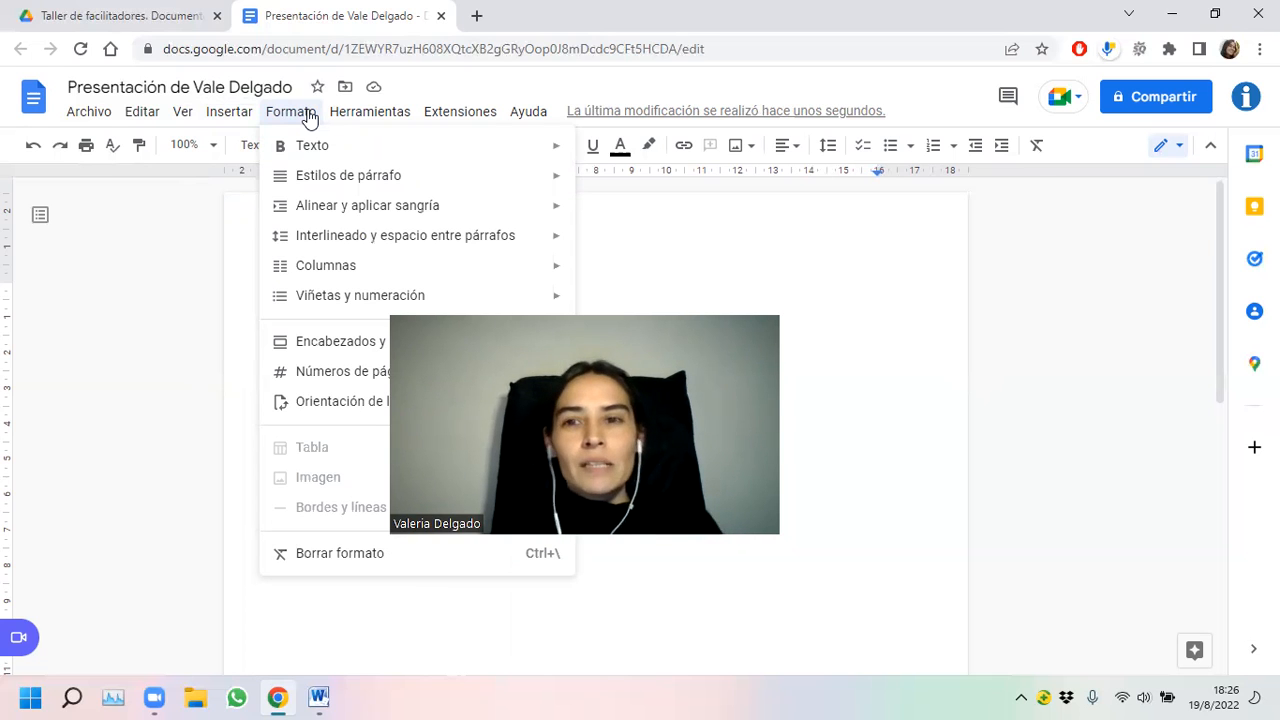
{"action": "mouse_move", "coordinate": [314, 156]}
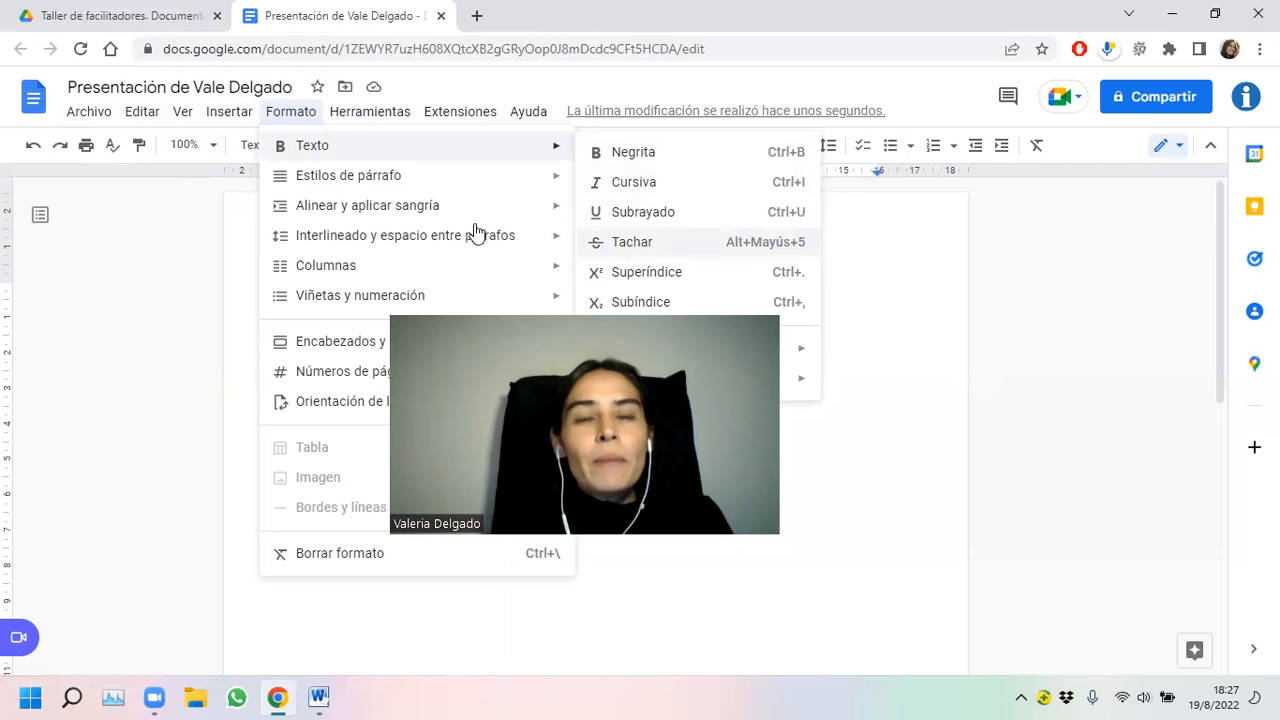
{"action": "mouse_move", "coordinate": [426, 190]}
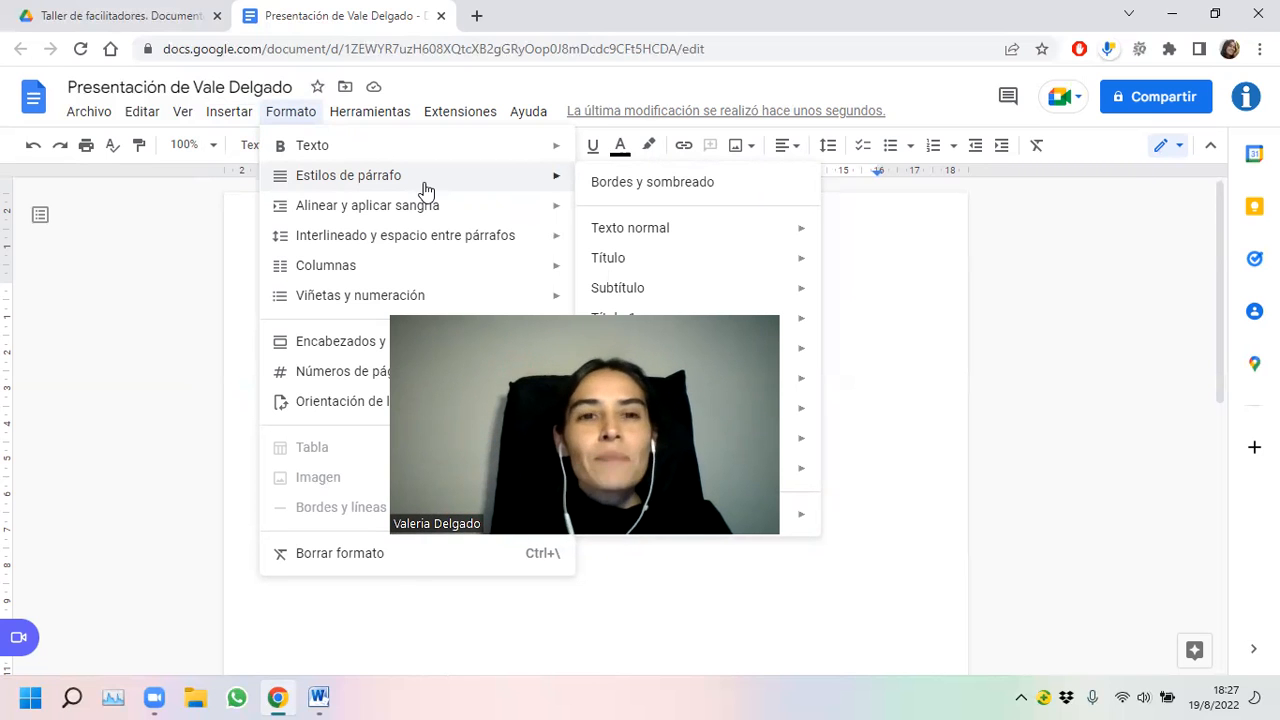
{"action": "mouse_move", "coordinate": [388, 218]}
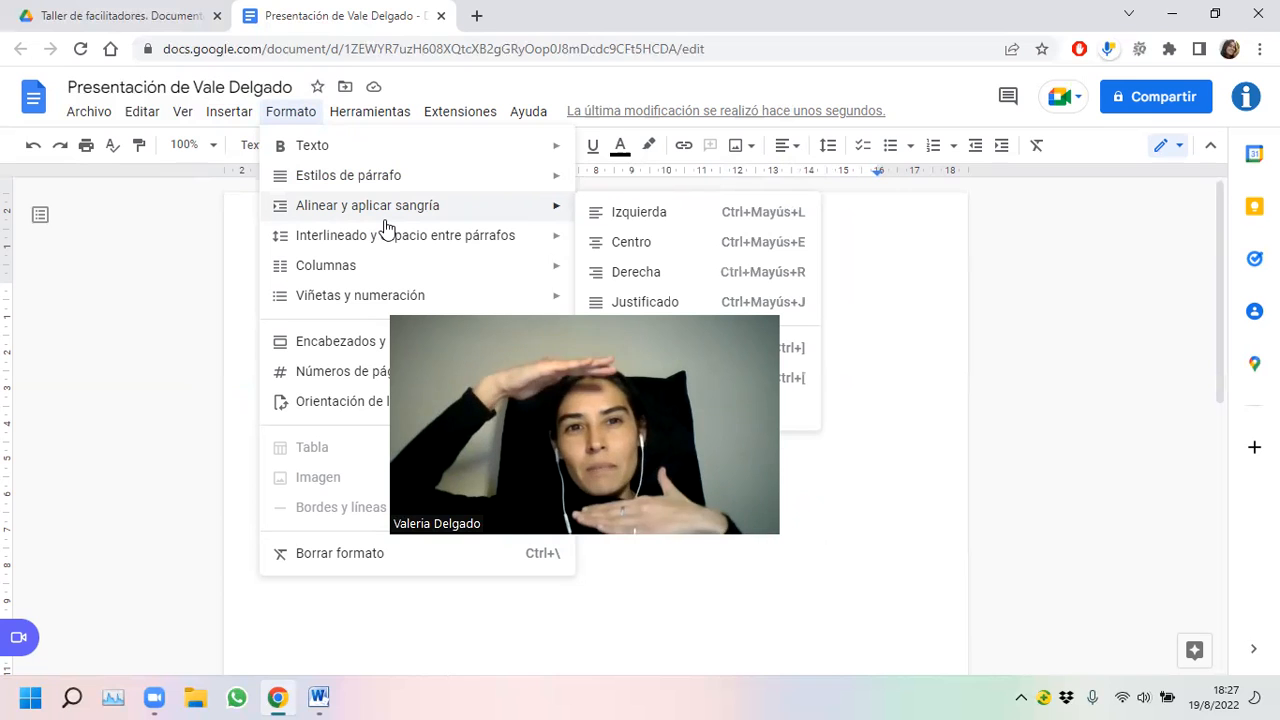
{"action": "mouse_move", "coordinate": [394, 243]}
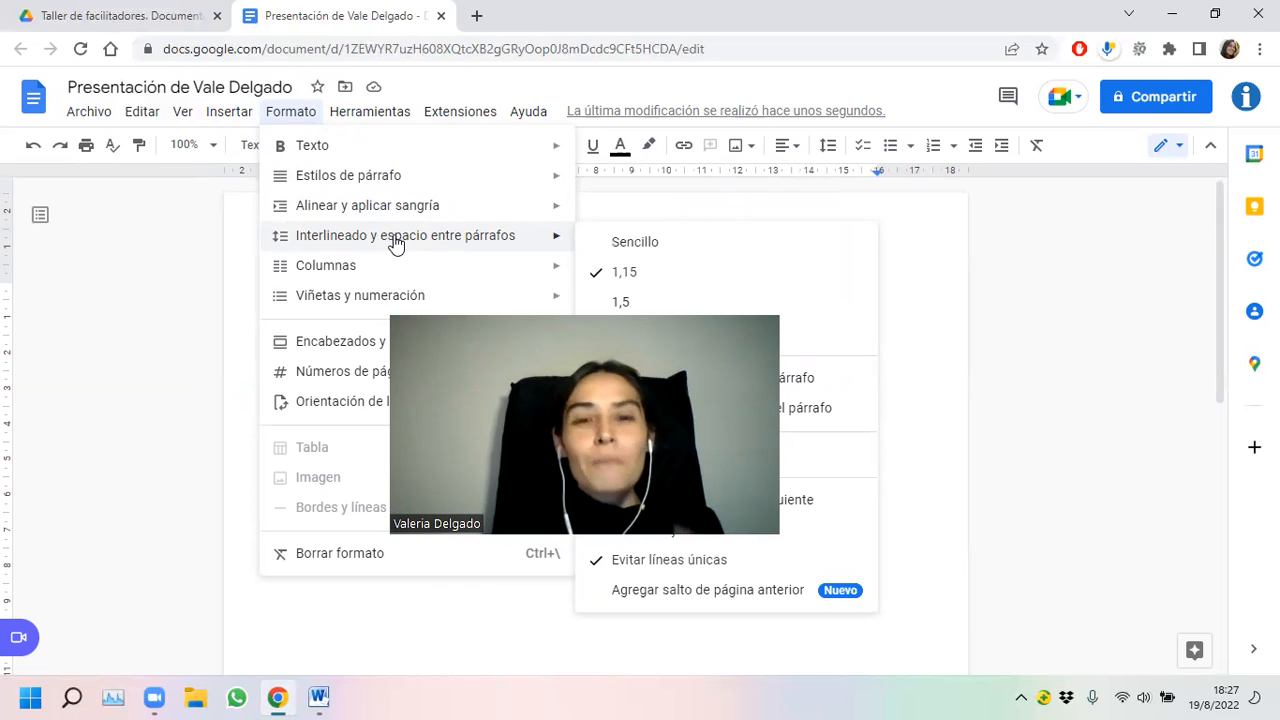
{"action": "mouse_move", "coordinate": [380, 272]}
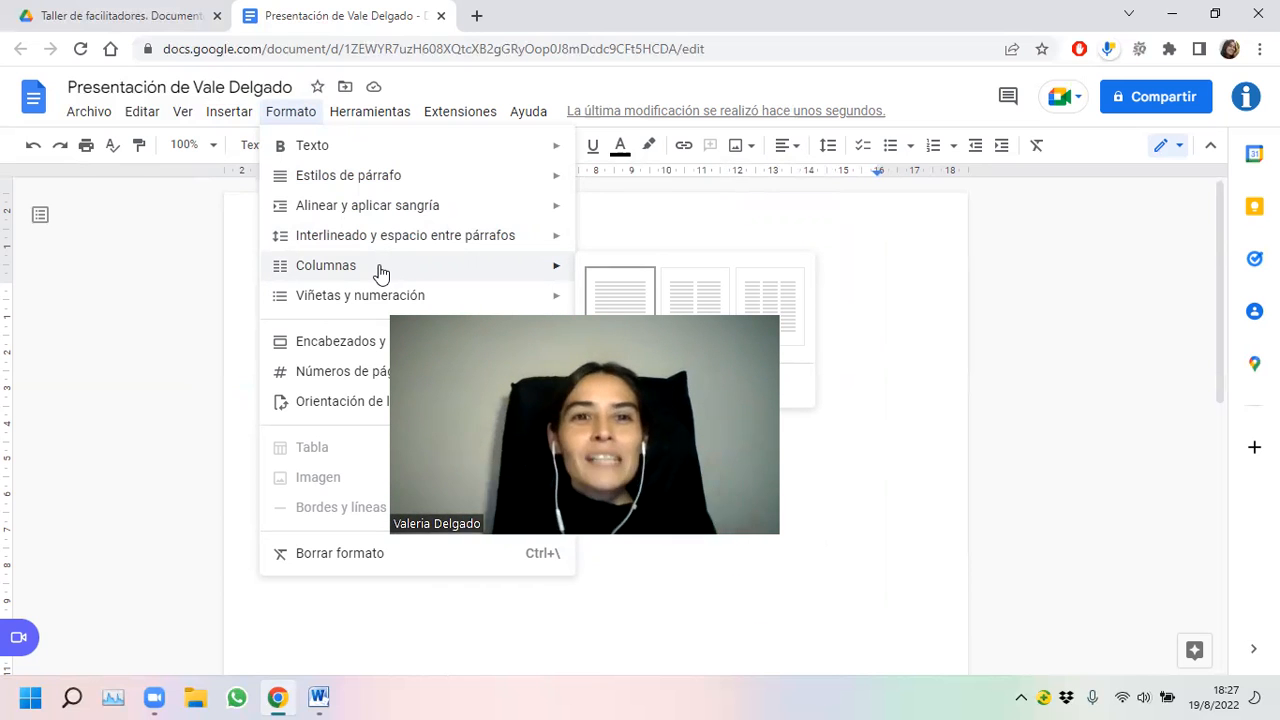
{"action": "mouse_move", "coordinate": [385, 305]}
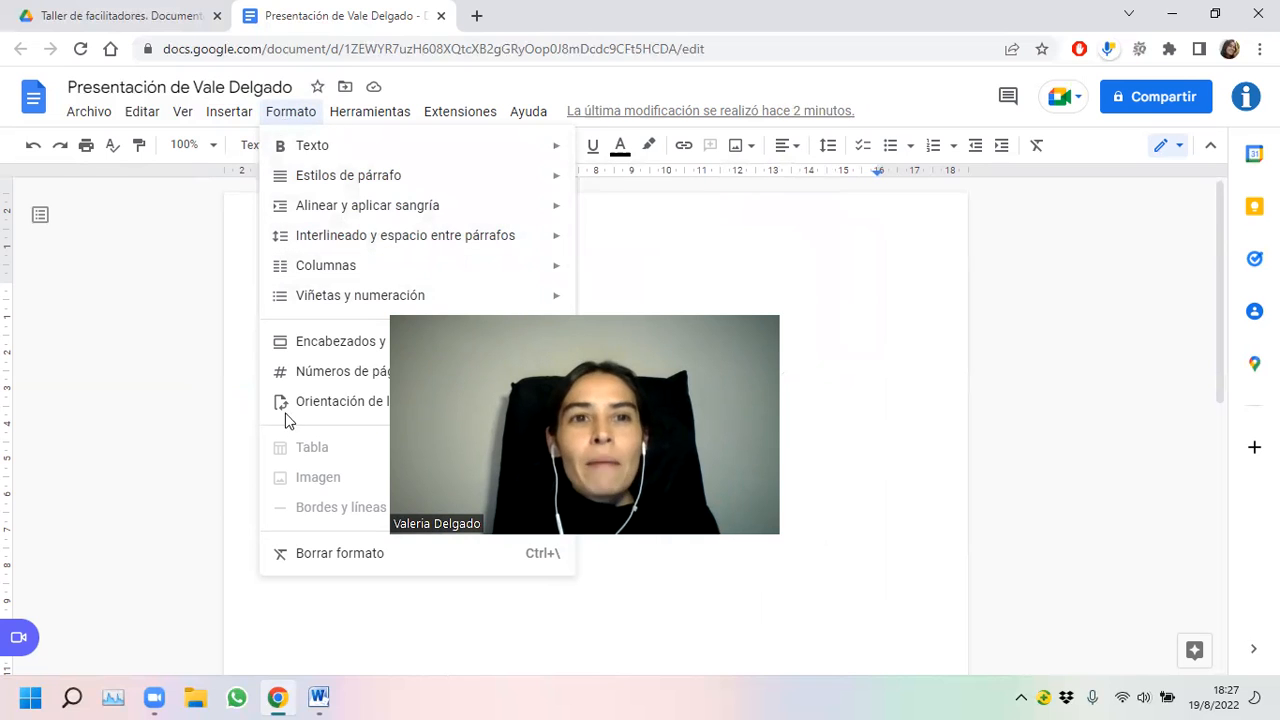
{"action": "left_click", "coordinate": [914, 236]}
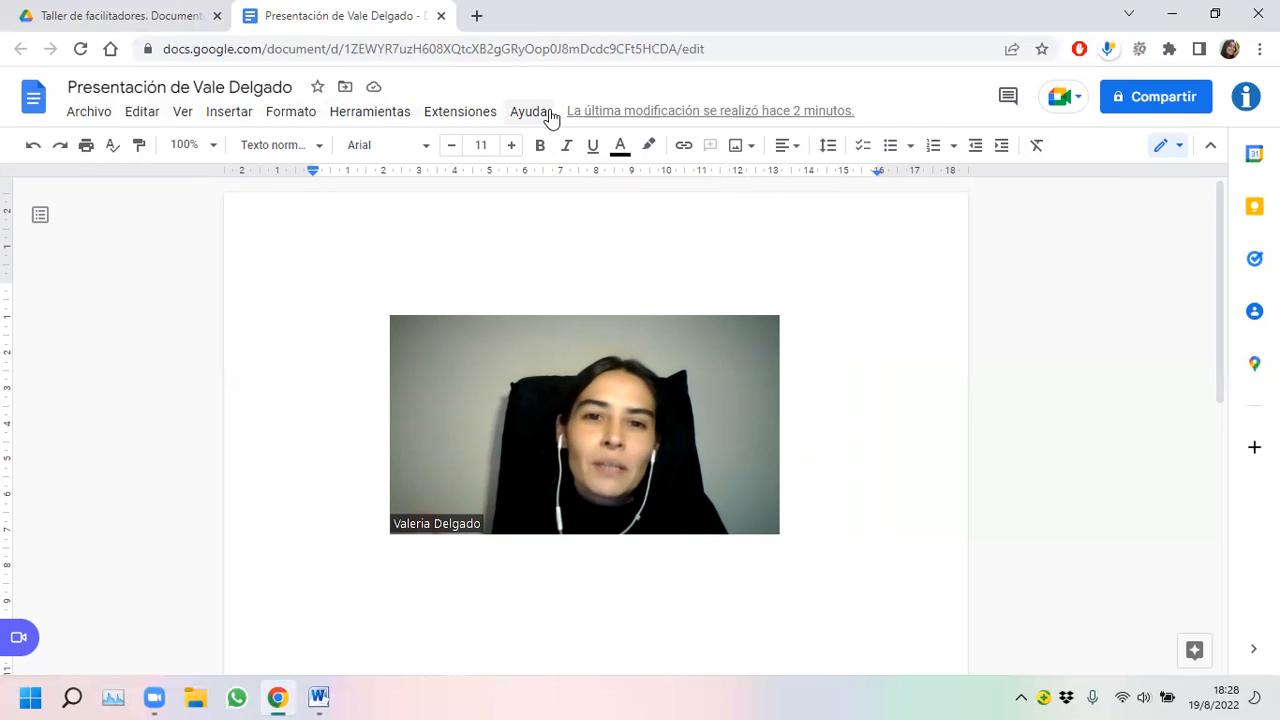
- Examine the tools and extensions commands, and review the editing, viewing, insertion and formatting commands
{"action": "left_click", "coordinate": [404, 114]}
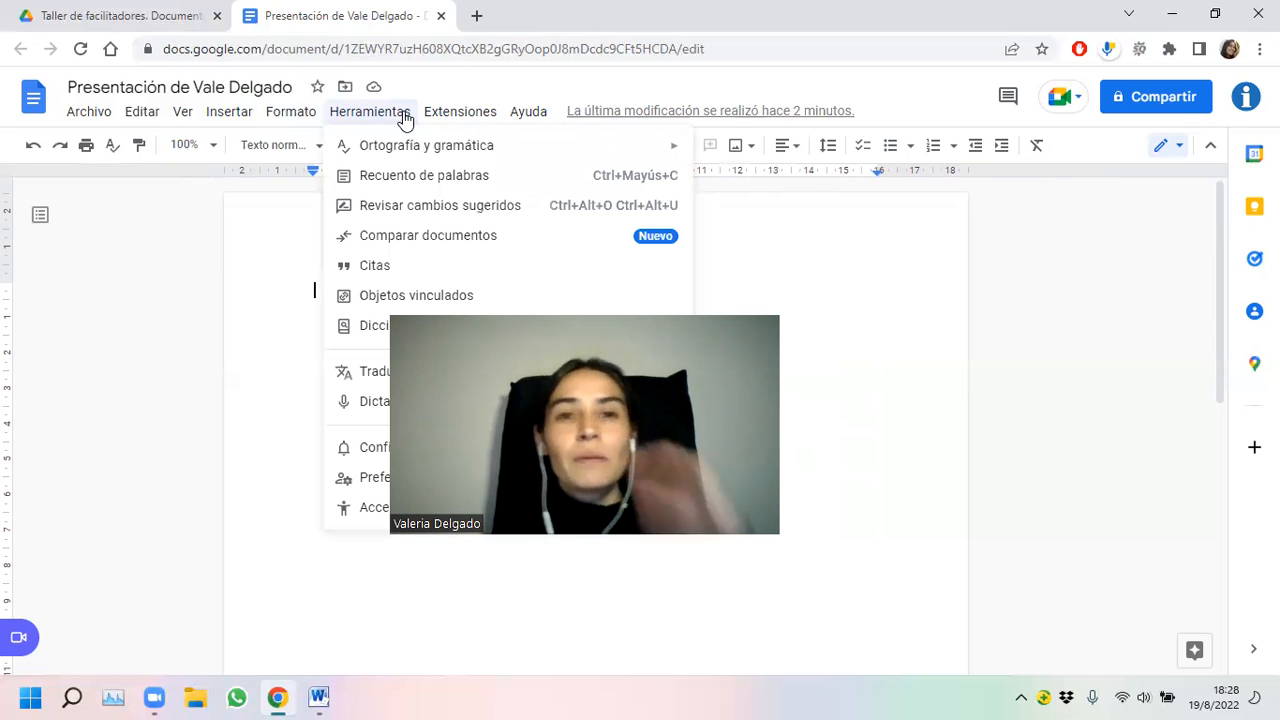
{"action": "mouse_move", "coordinate": [397, 155]}
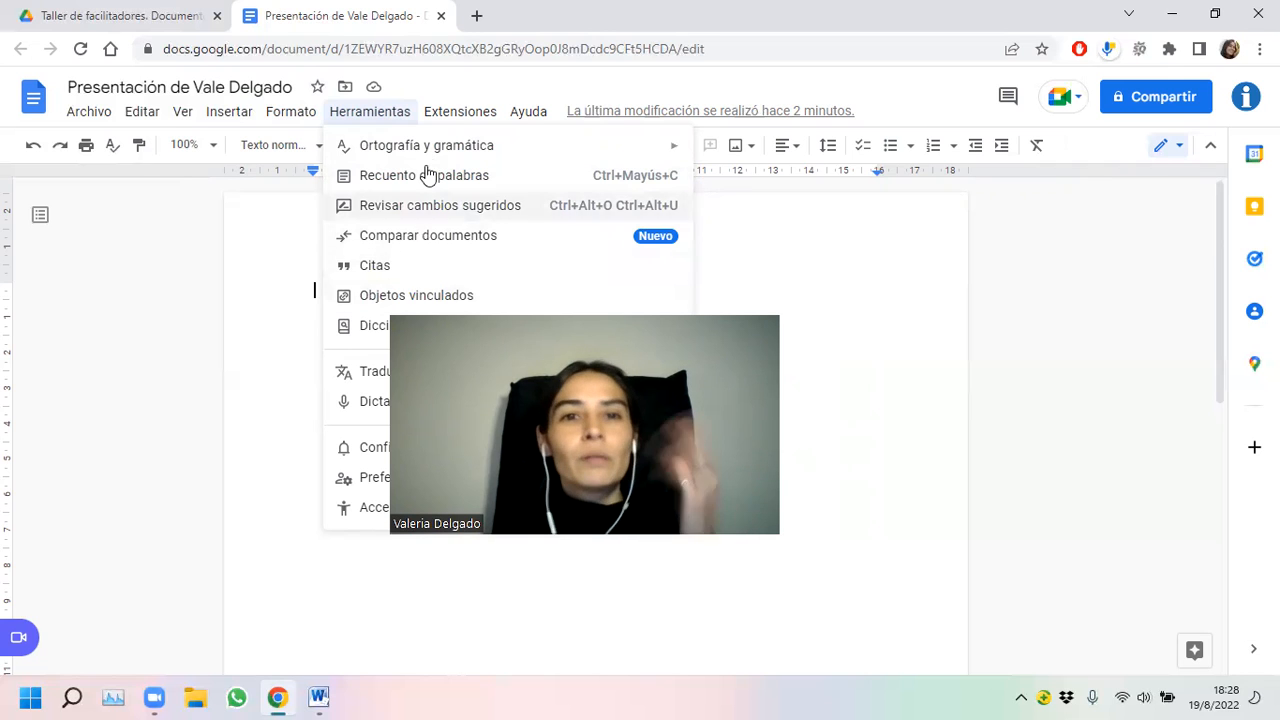
{"action": "mouse_move", "coordinate": [455, 117]}
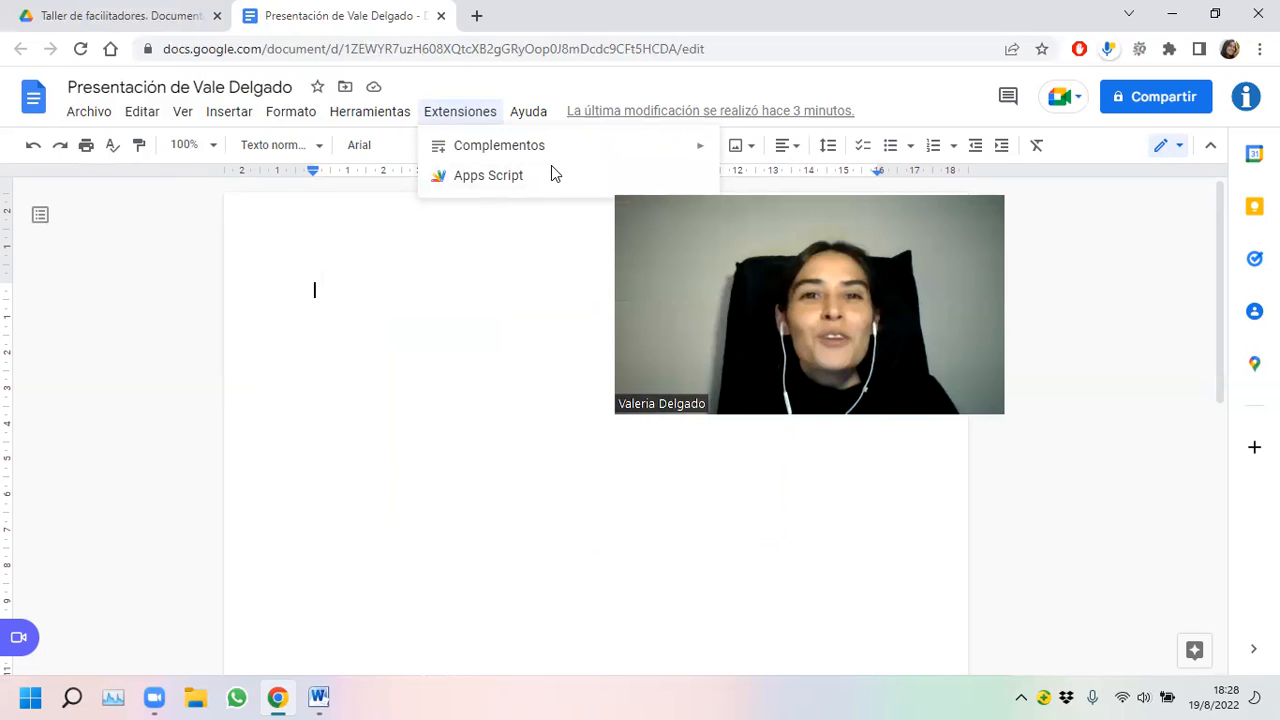
{"action": "left_click", "coordinate": [119, 112]}
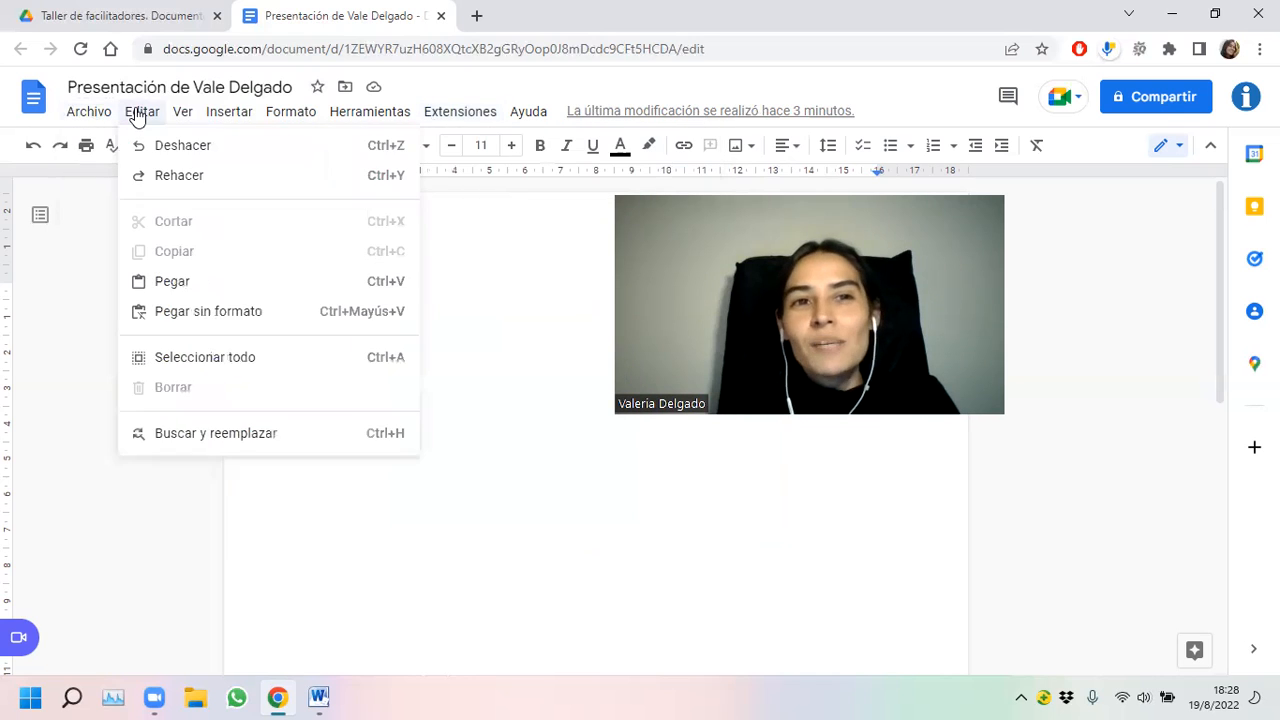
{"action": "mouse_move", "coordinate": [176, 123]}
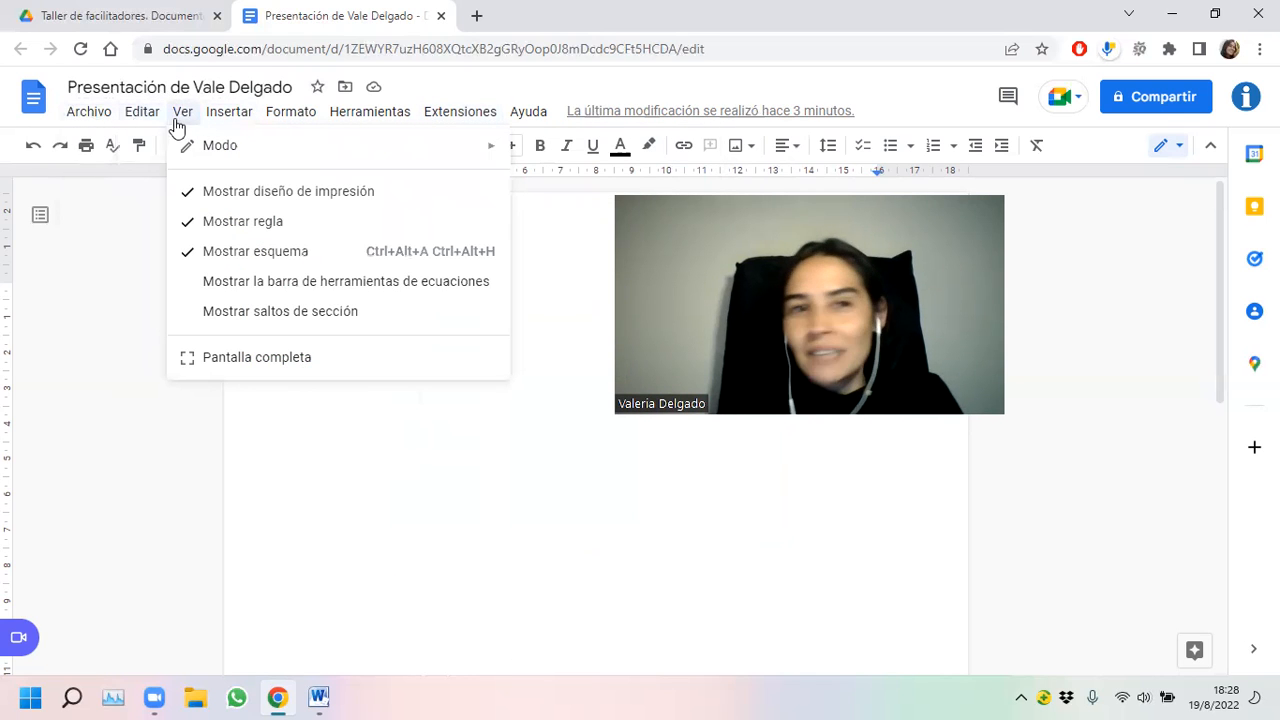
{"action": "mouse_move", "coordinate": [221, 130]}
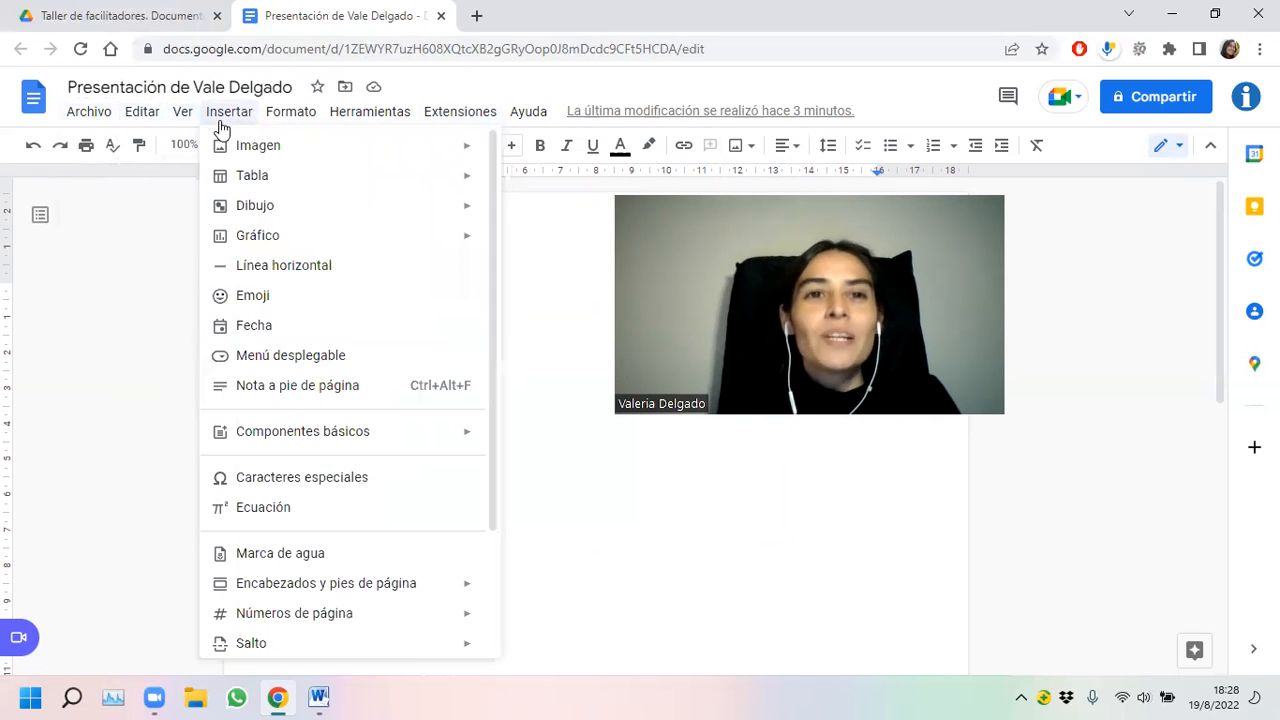
{"action": "mouse_move", "coordinate": [288, 126]}
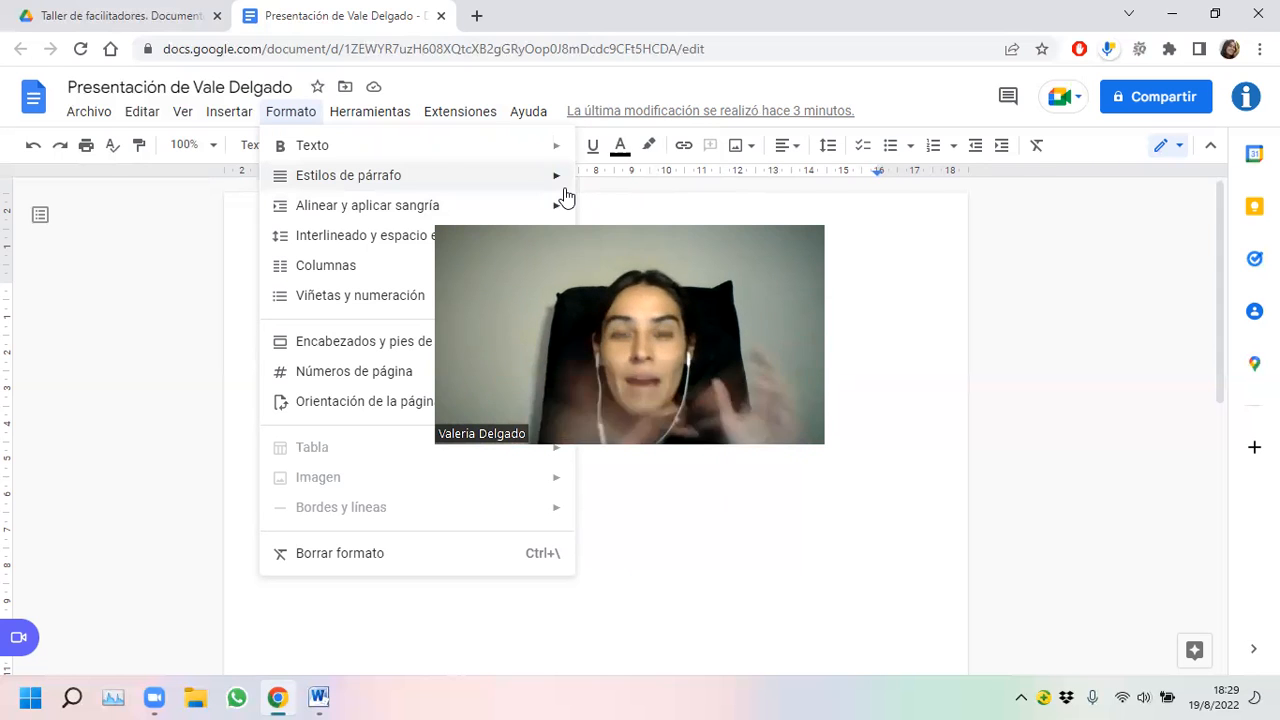
{"action": "mouse_move", "coordinate": [566, 198]}
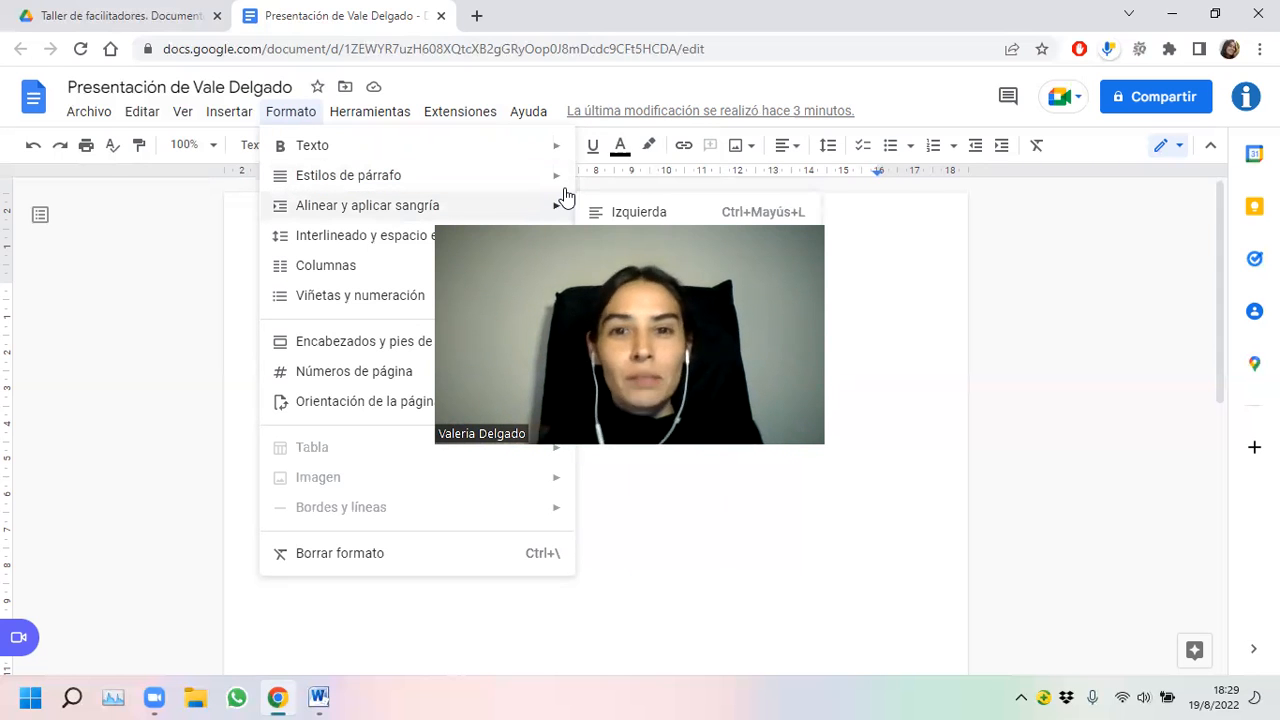